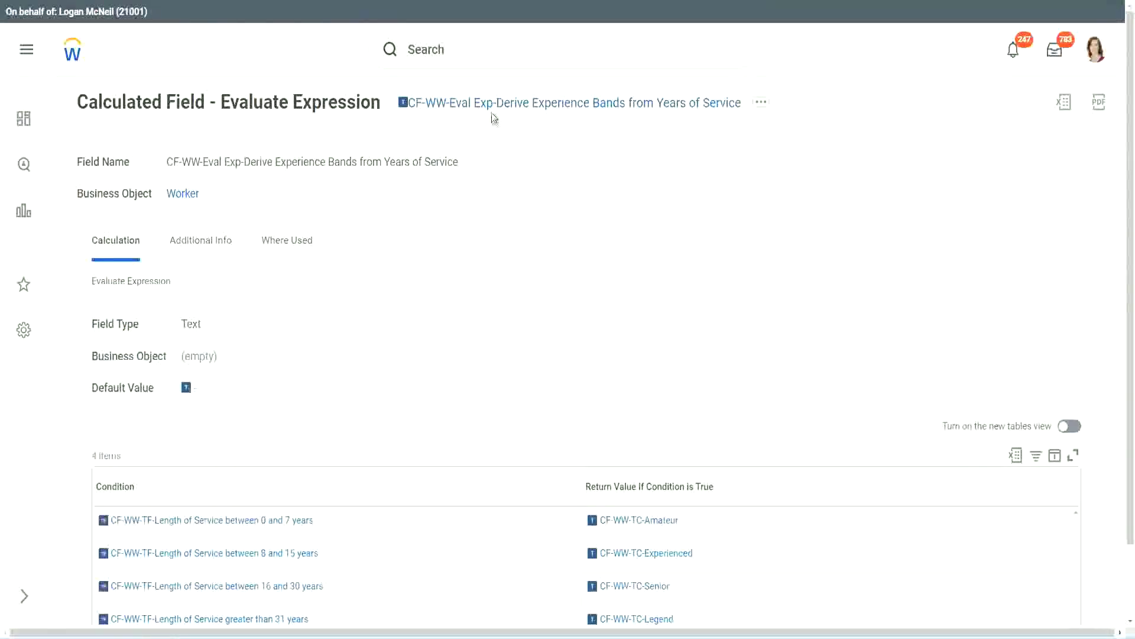
- Copy the name of the existing Evaluate Expression calculated field and open the Create Calculated Field task through a search for "create calc field"
{"action": "right_click", "coordinate": [493, 110]}
{"action": "left_click", "coordinate": [531, 177]}
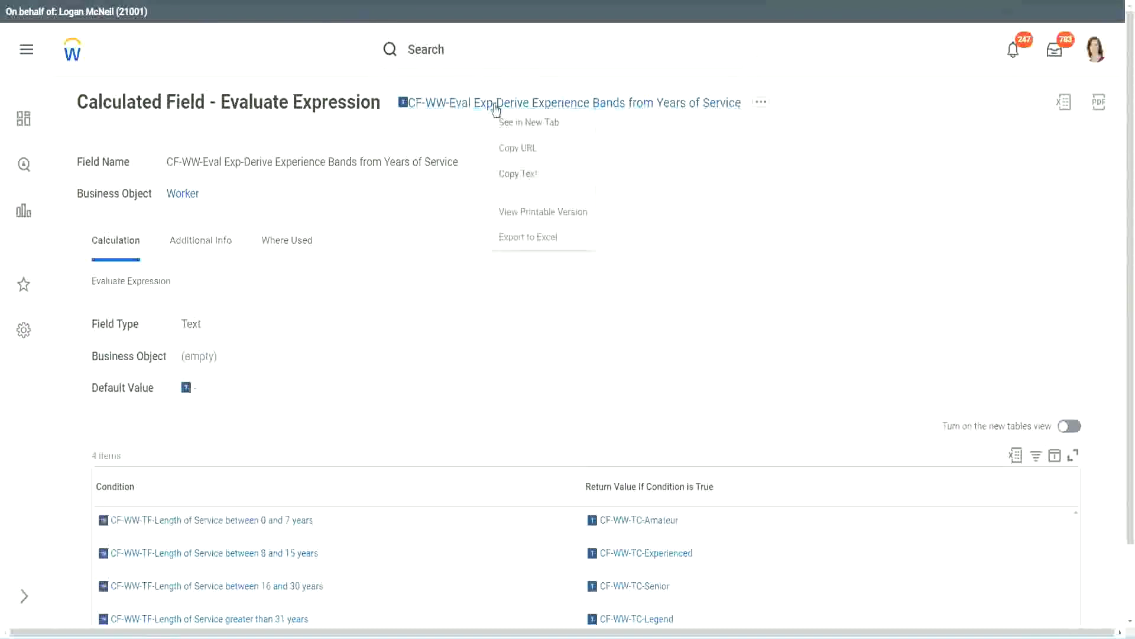
{"action": "left_click", "coordinate": [475, 54]}
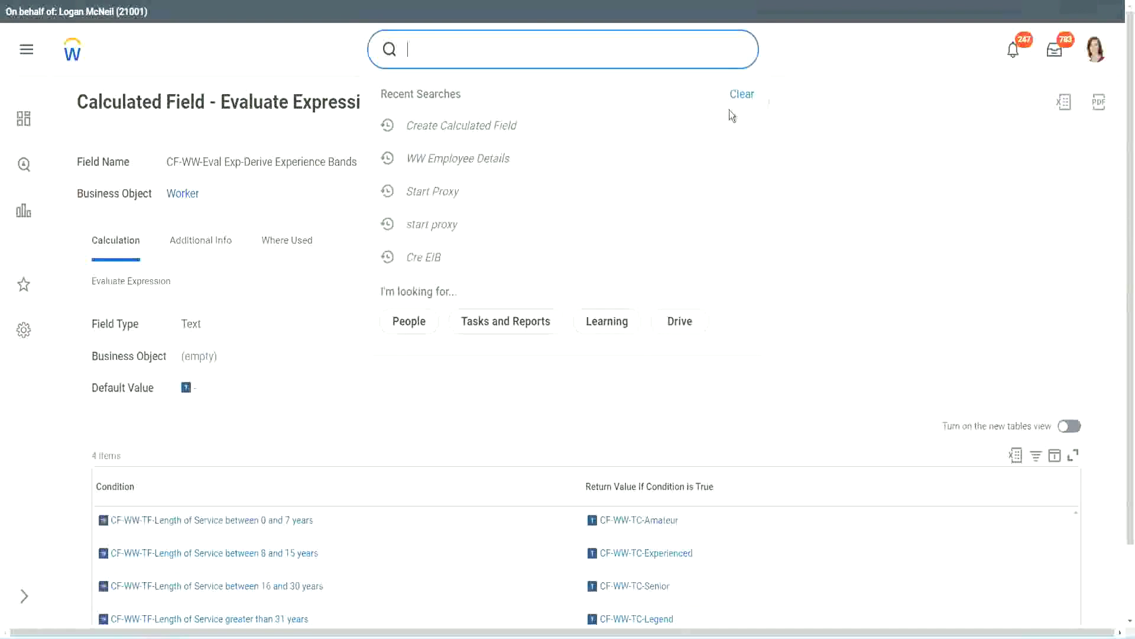
{"action": "left_click", "coordinate": [449, 44]}
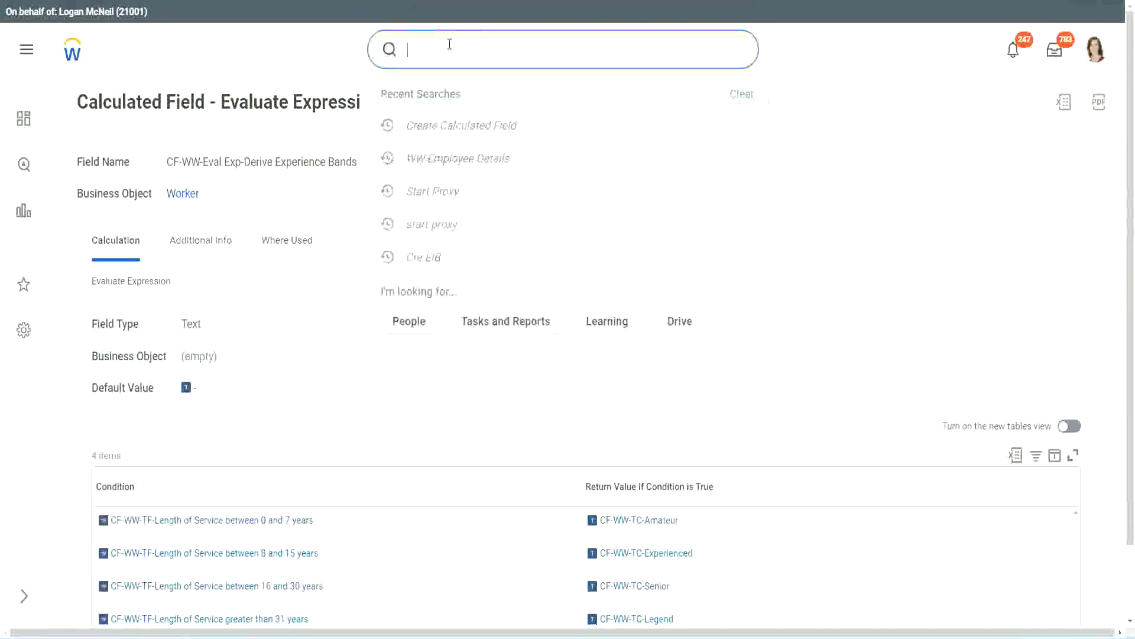
{"action": "type", "text": "create calc"}
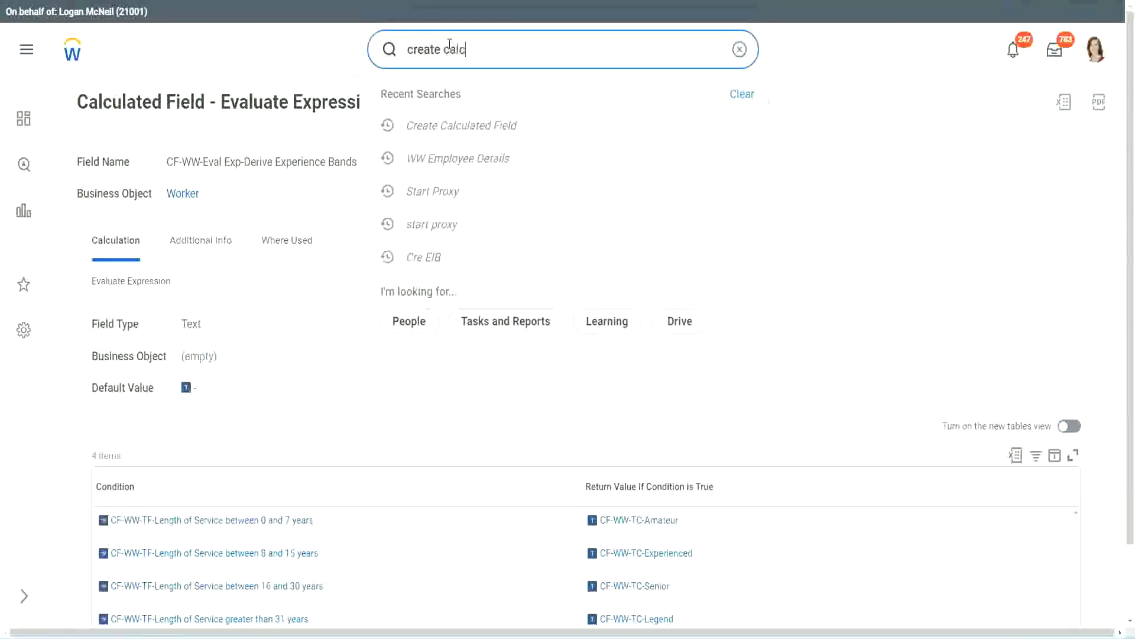
{"action": "type", "text": " field"}
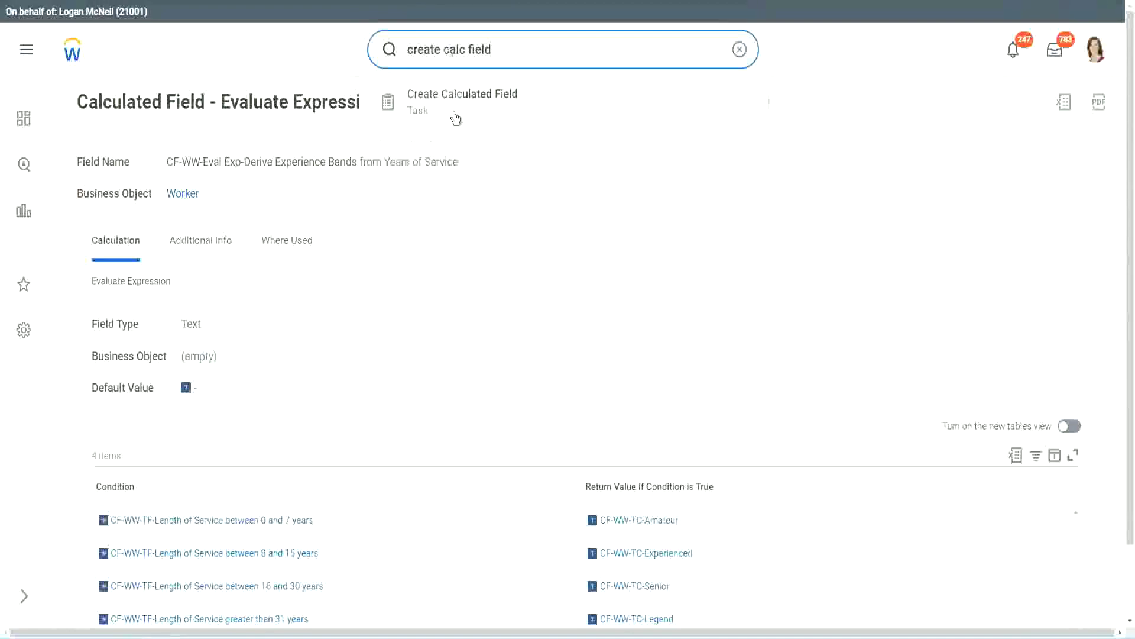
{"action": "left_click", "coordinate": [468, 108]}
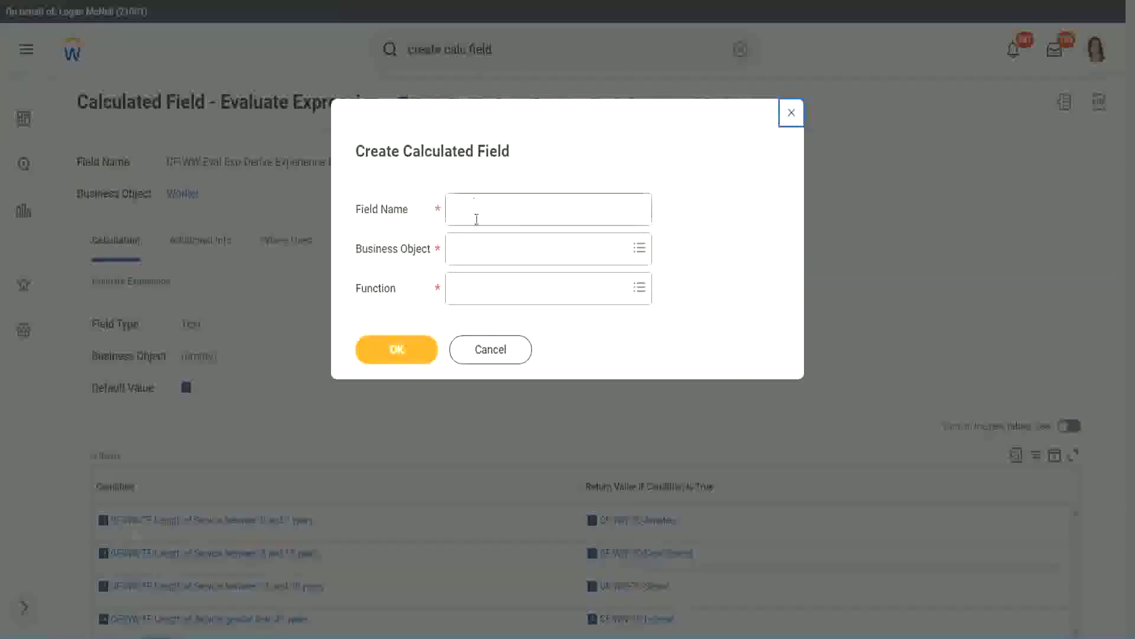
- Name the new calculated field "CF-WW-LRB-Identify Experience Bands from years of Service"
{"action": "left_click", "coordinate": [476, 211]}
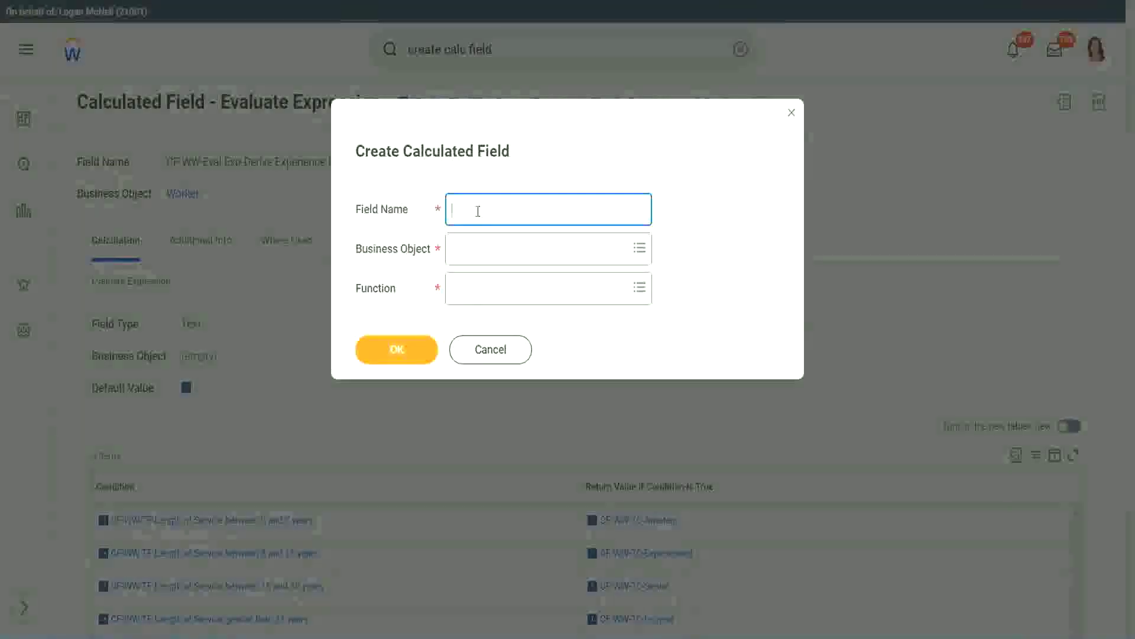
{"action": "type", "text": "CF"}
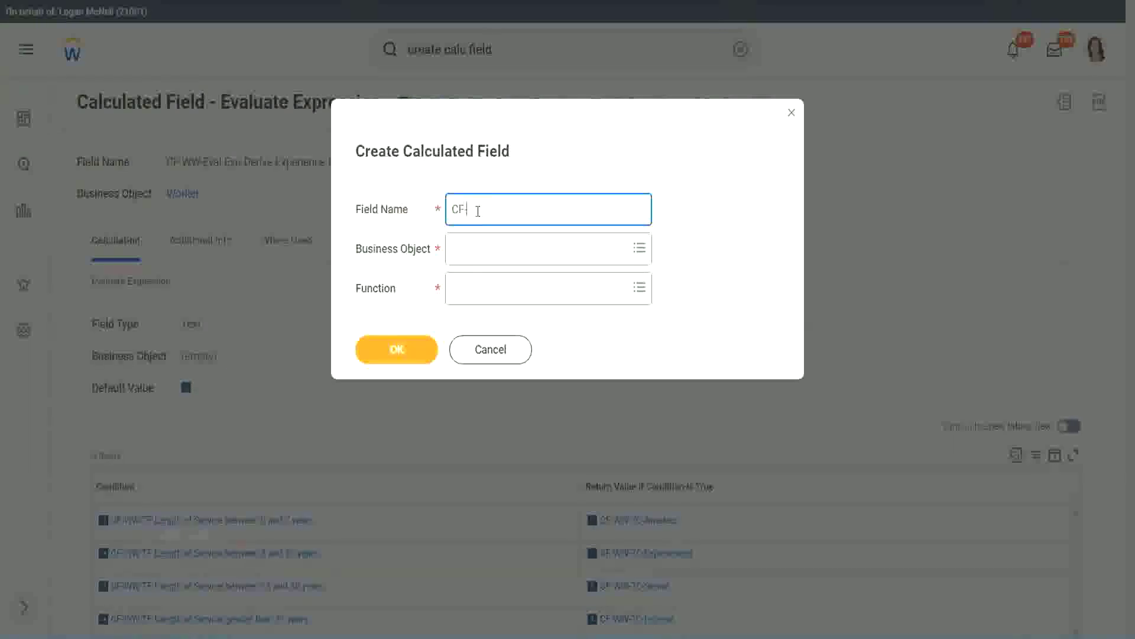
{"action": "type", "text": "-WW-LRB-Identify Experien"}
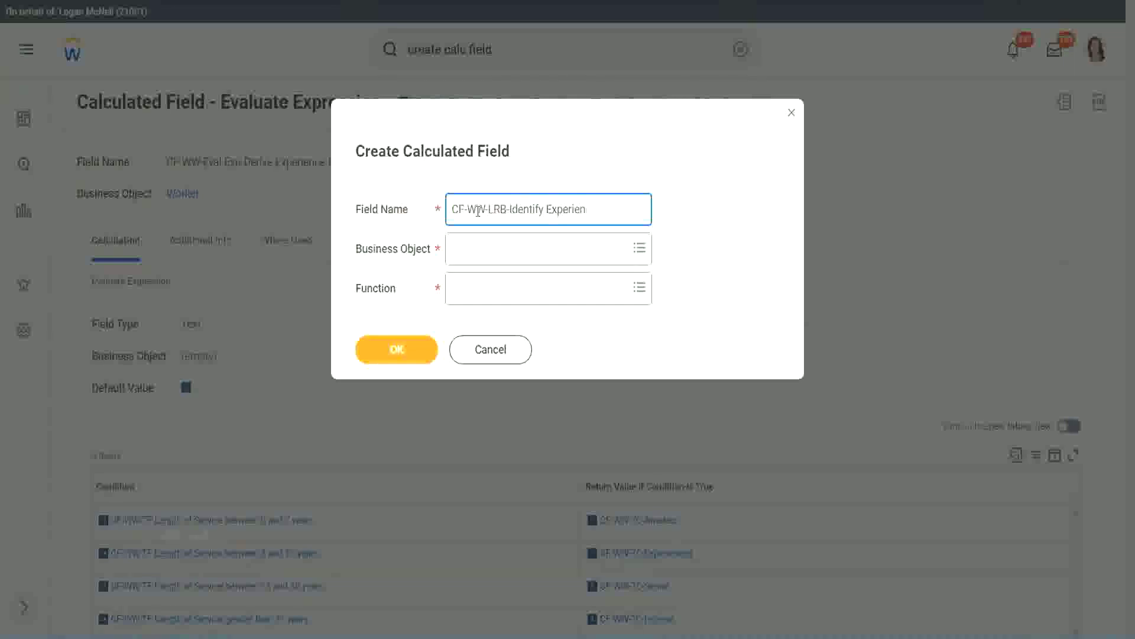
{"action": "type", "text": "ce Bands from years of Service"}
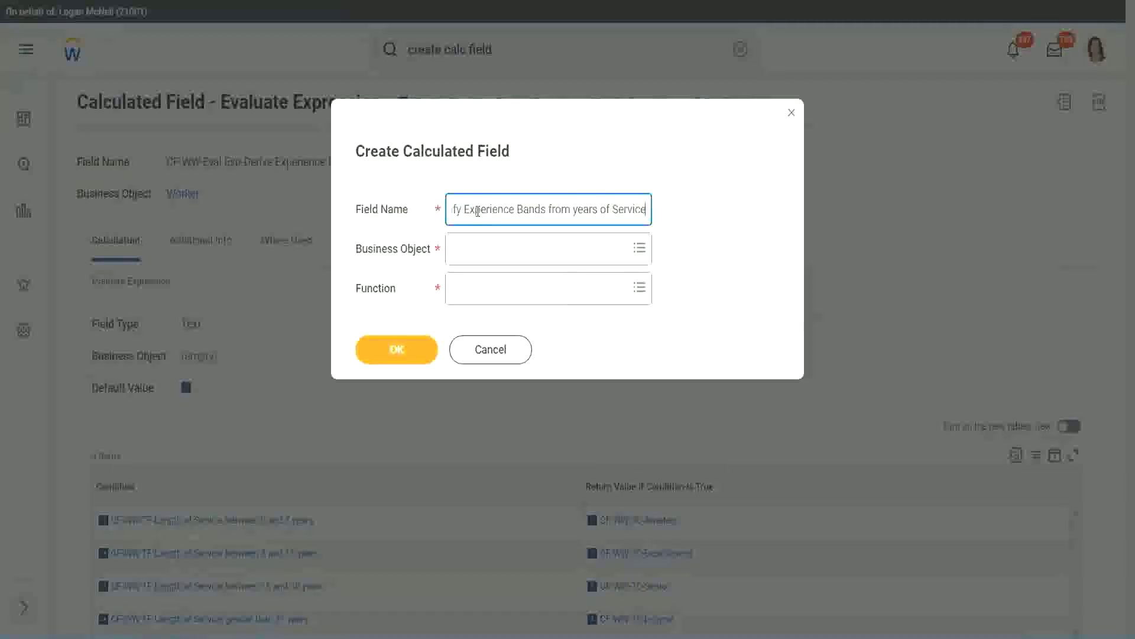
{"action": "key", "text": "Tab"}
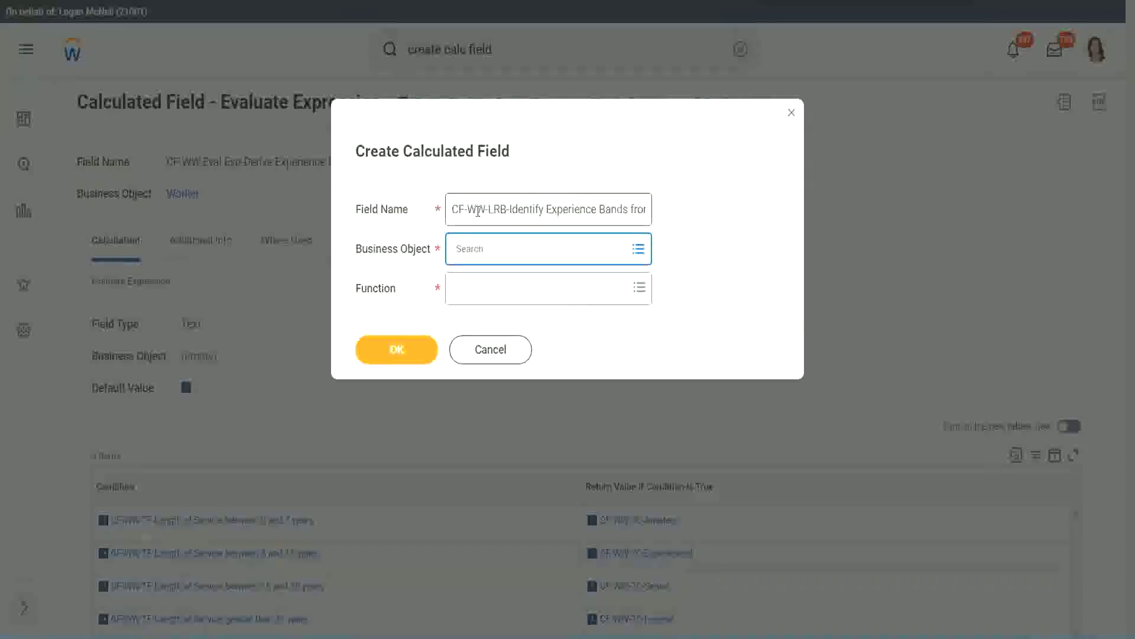
- Set the business object to Worker and the function to Lookup Range Band, and proceed to the field's definition
{"action": "type", "text": "worker"}
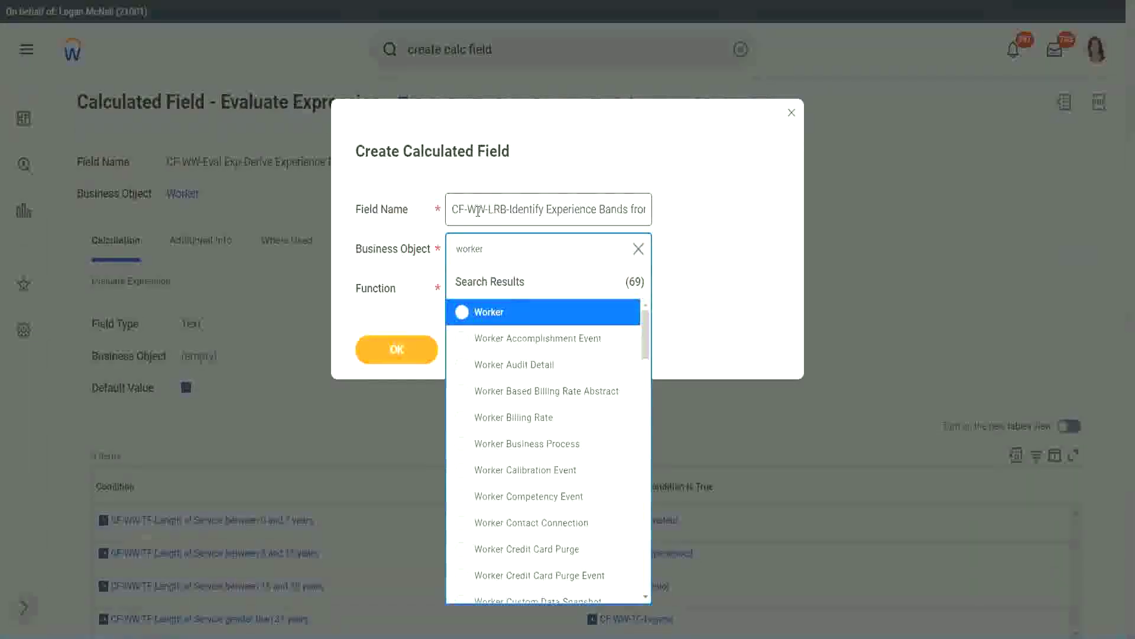
{"action": "key", "text": "Return"}
{"action": "key", "text": "Tab"}
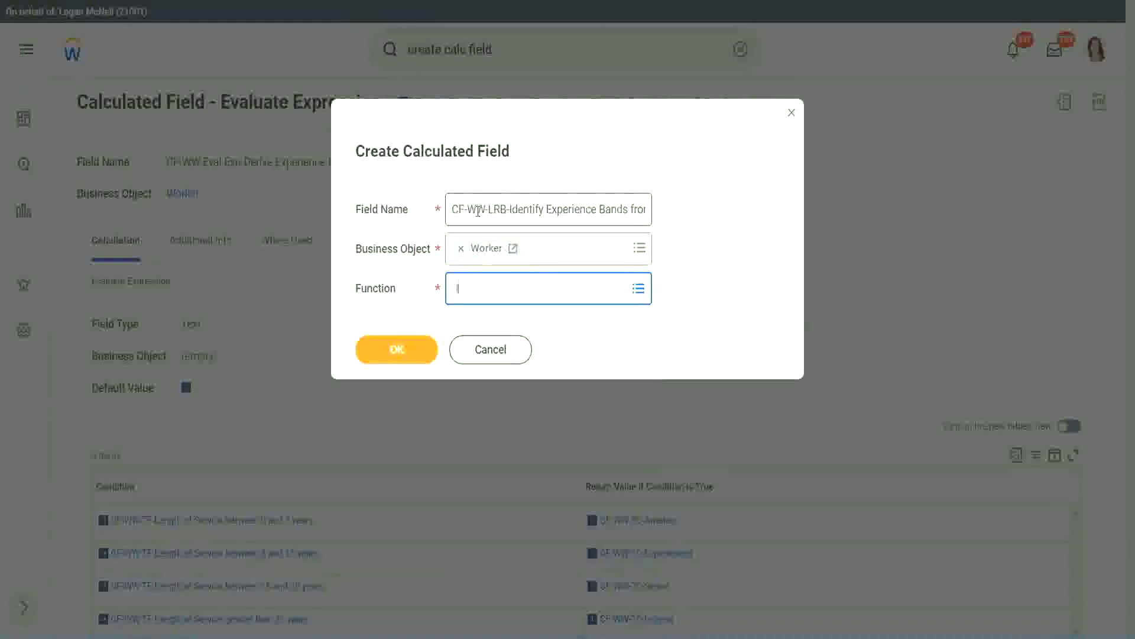
{"action": "type", "text": "look"}
{"action": "key", "text": "Return"}
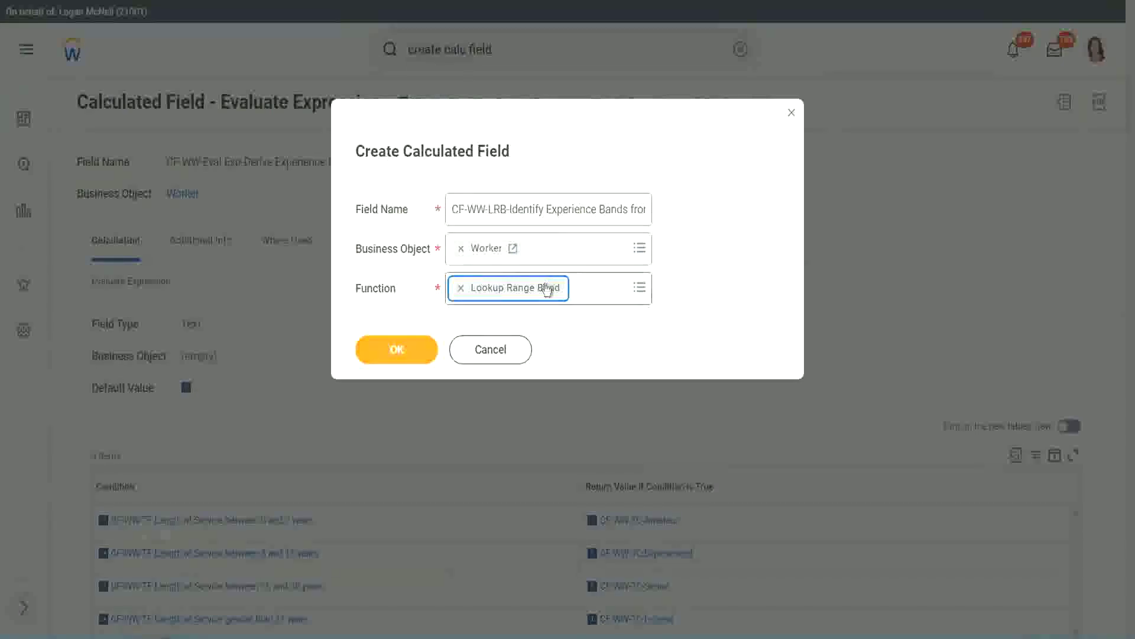
{"action": "left_click", "coordinate": [405, 351]}
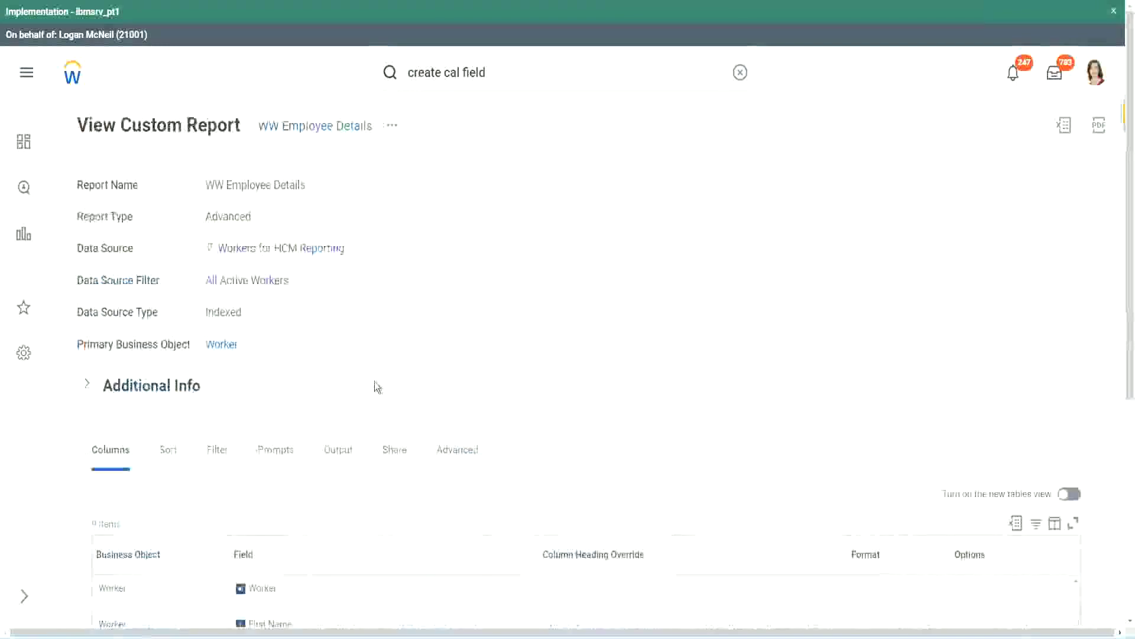
- Copy the CF-WW-Convert Text To Number-Number of Years from Length of Service field name from the WW Employee Details report and set it as the Source Field
{"action": "scroll", "coordinate": [380, 387], "scroll_direction": "down", "scroll_amount": 5}
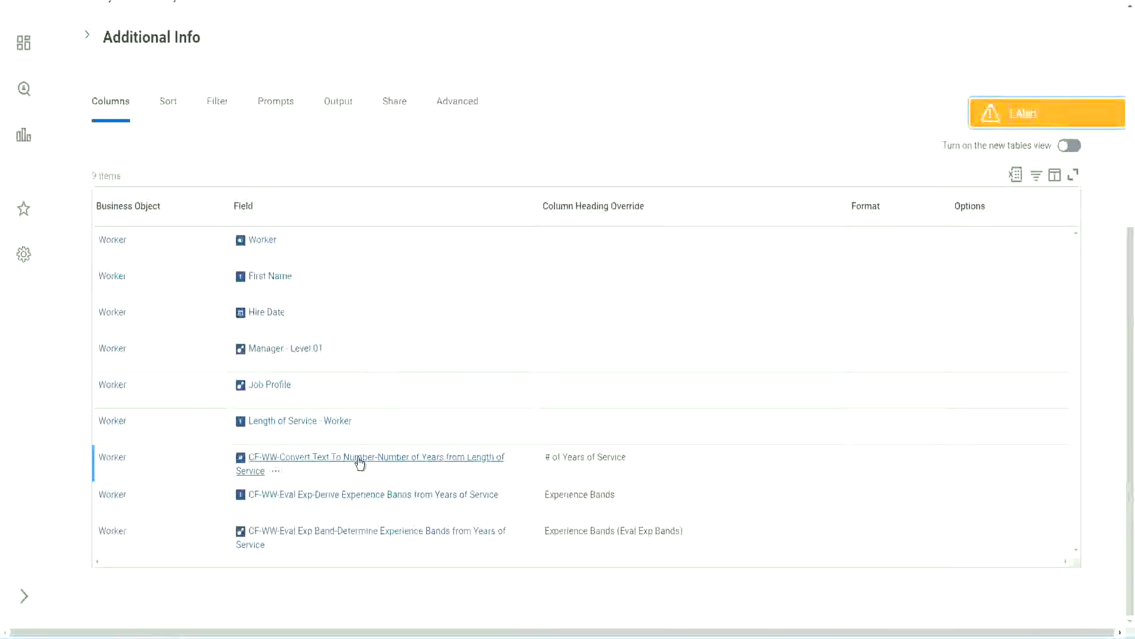
{"action": "right_click", "coordinate": [359, 464]}
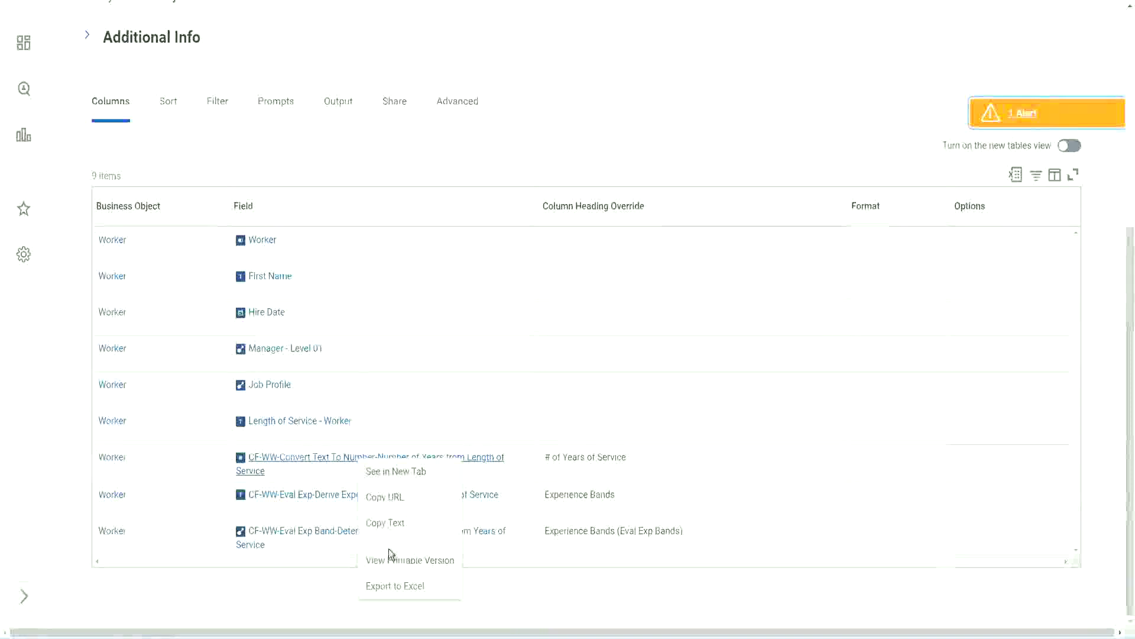
{"action": "left_click", "coordinate": [389, 523]}
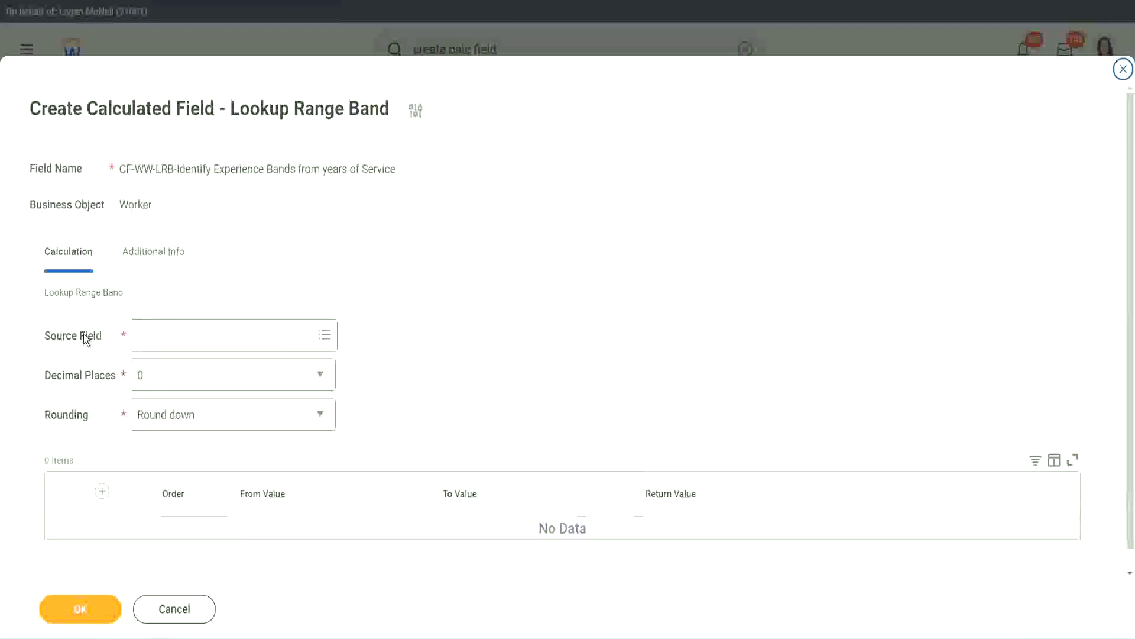
{"action": "left_click", "coordinate": [177, 336]}
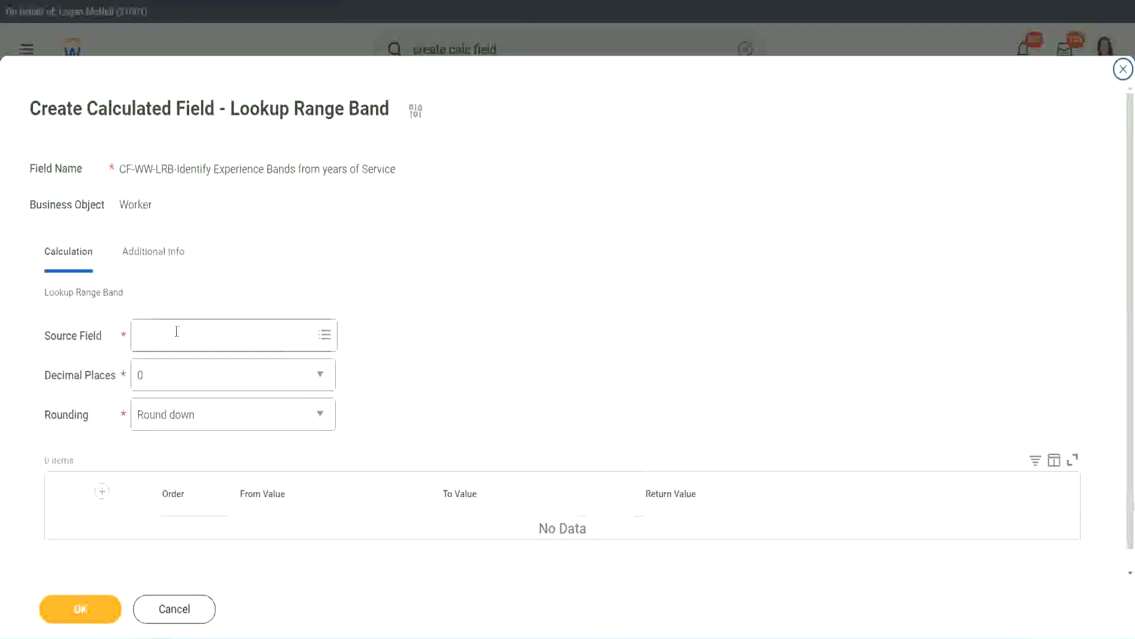
{"action": "key", "text": "Return"}
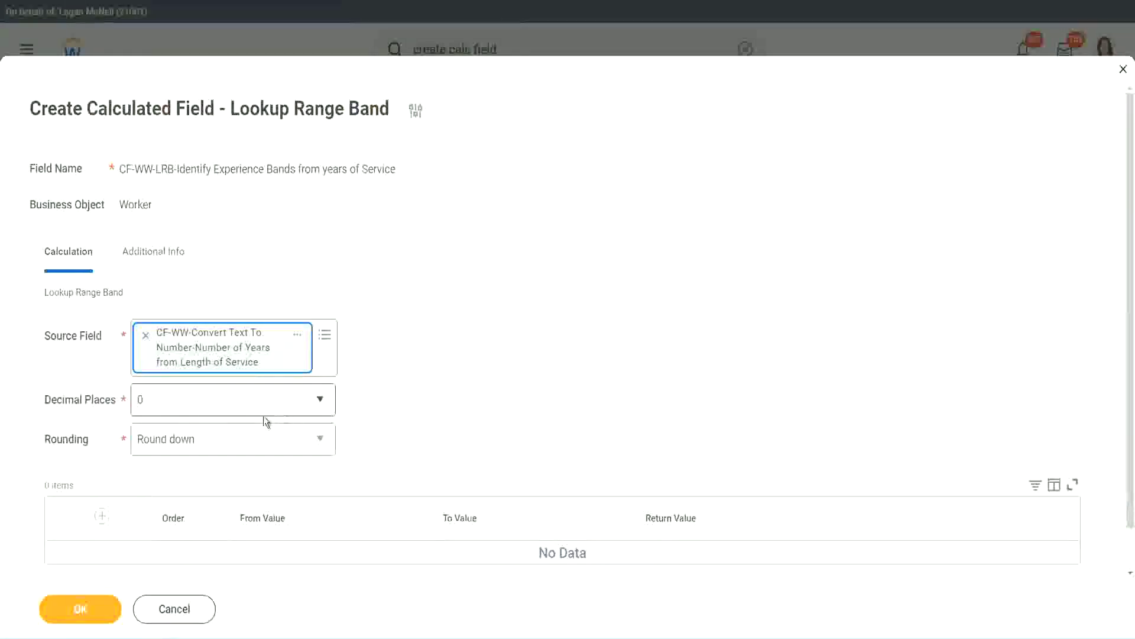
- Set the lookup's decimal places to 0 and its rounding to Round
{"action": "left_click", "coordinate": [221, 407]}
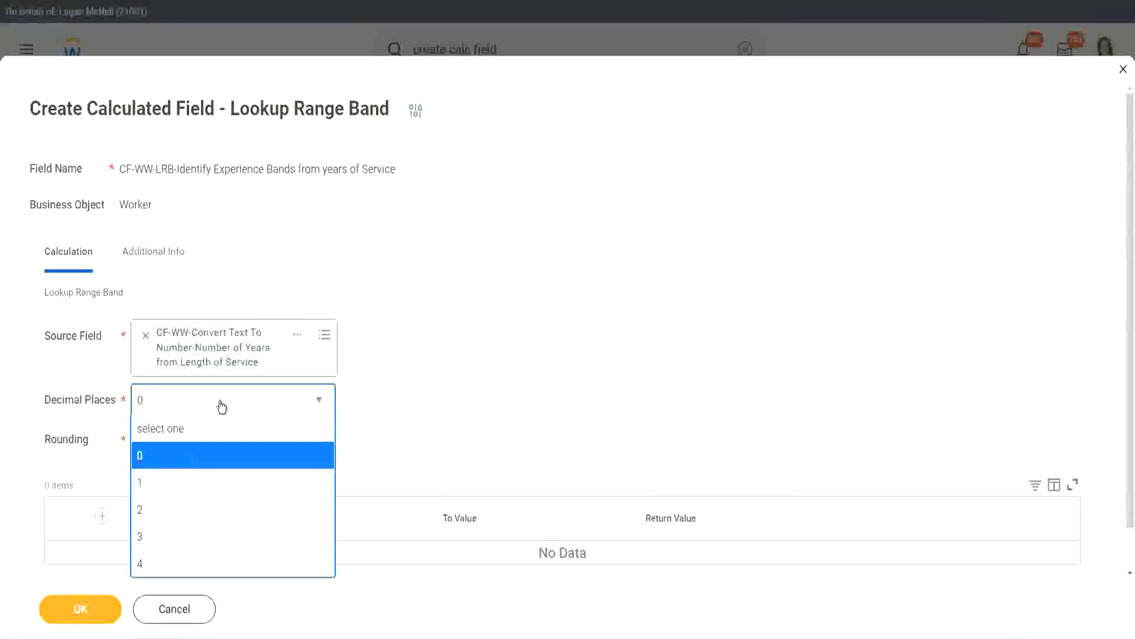
{"action": "left_click", "coordinate": [144, 460]}
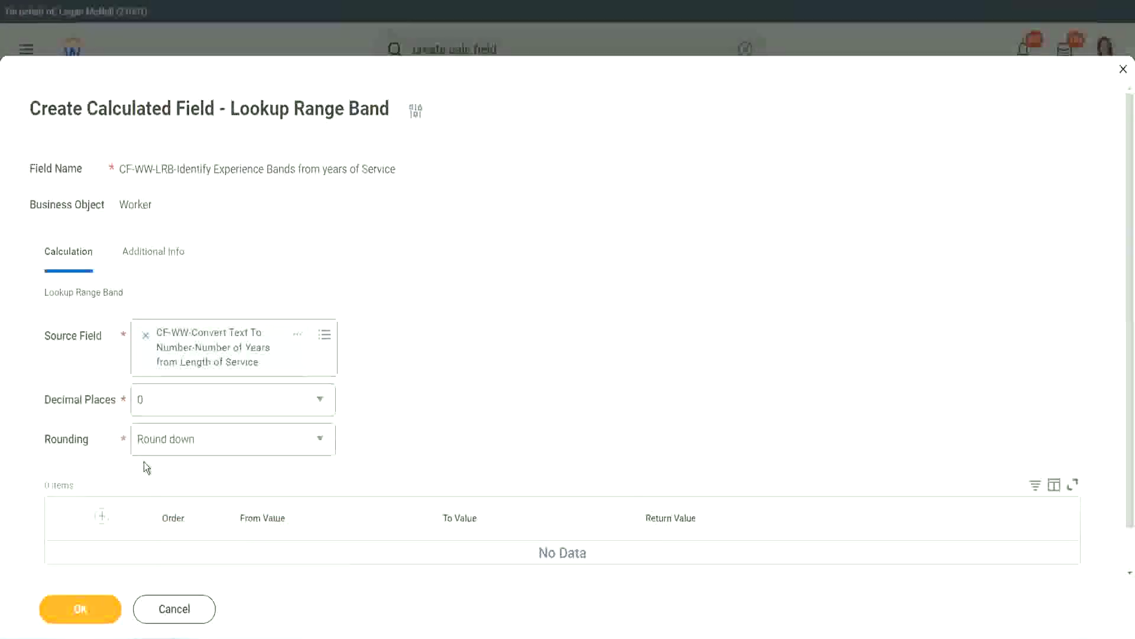
{"action": "left_click", "coordinate": [183, 443]}
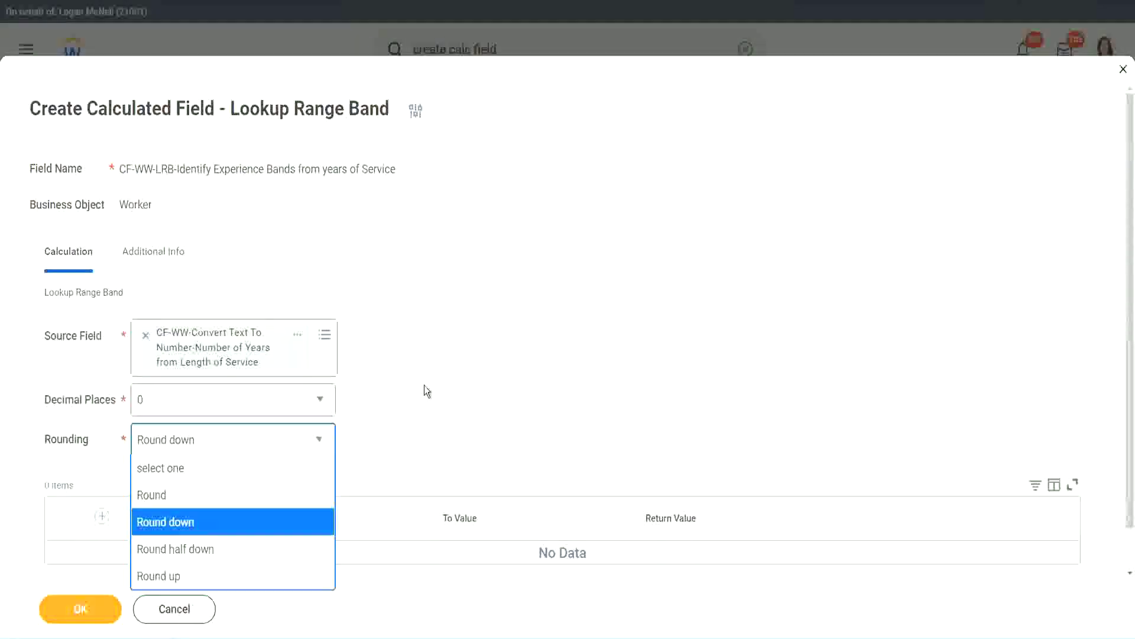
{"action": "left_click", "coordinate": [399, 435]}
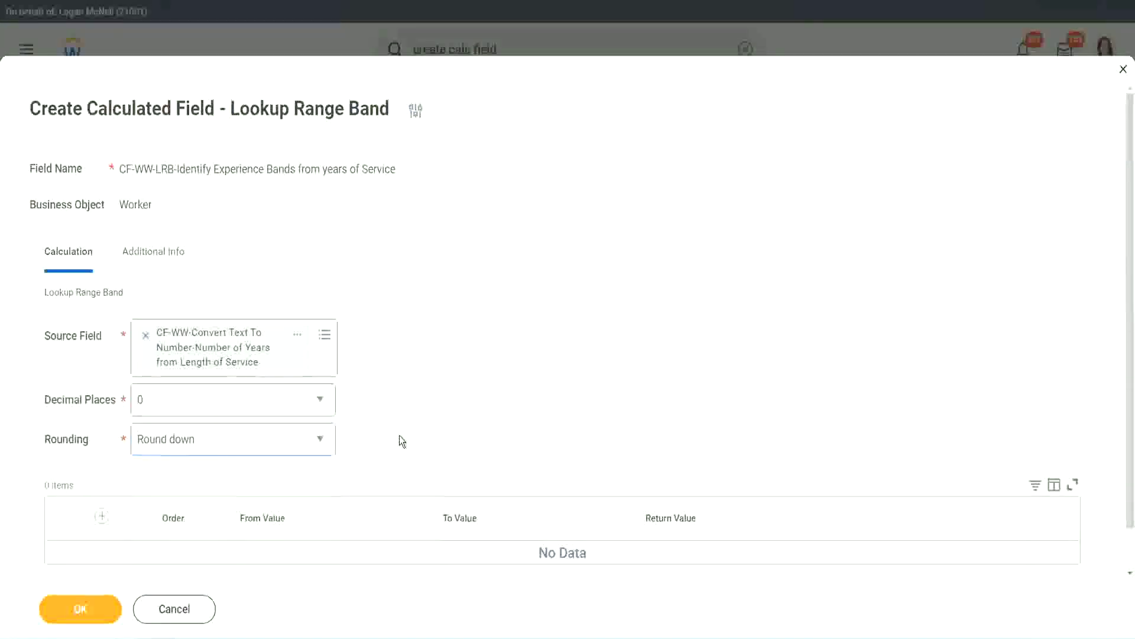
{"action": "left_click", "coordinate": [191, 437]}
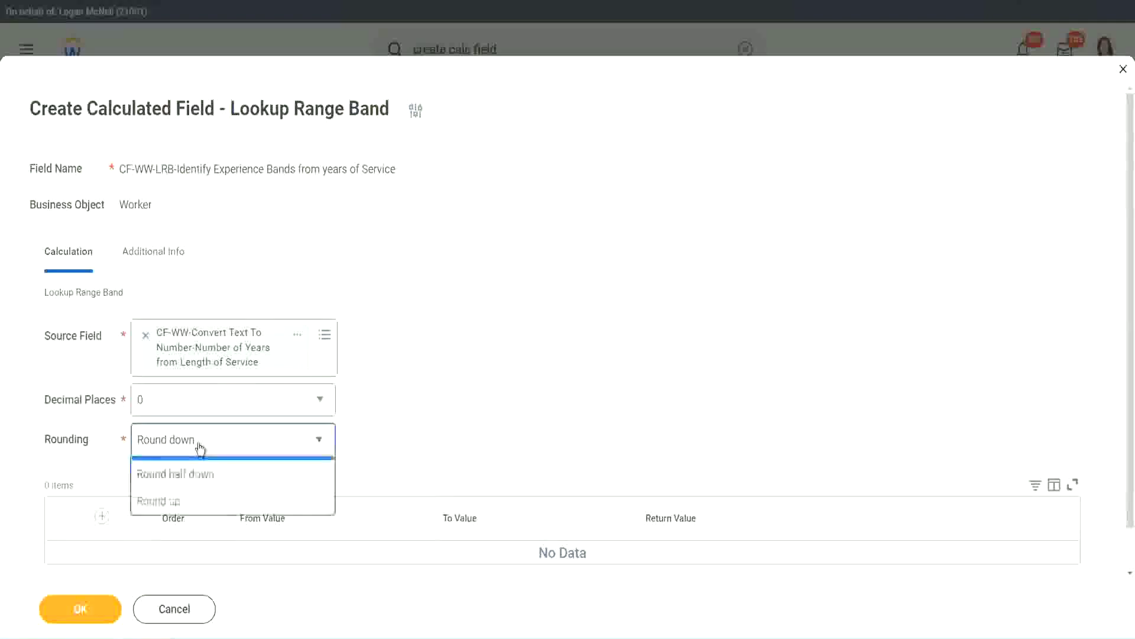
{"action": "left_click", "coordinate": [191, 496]}
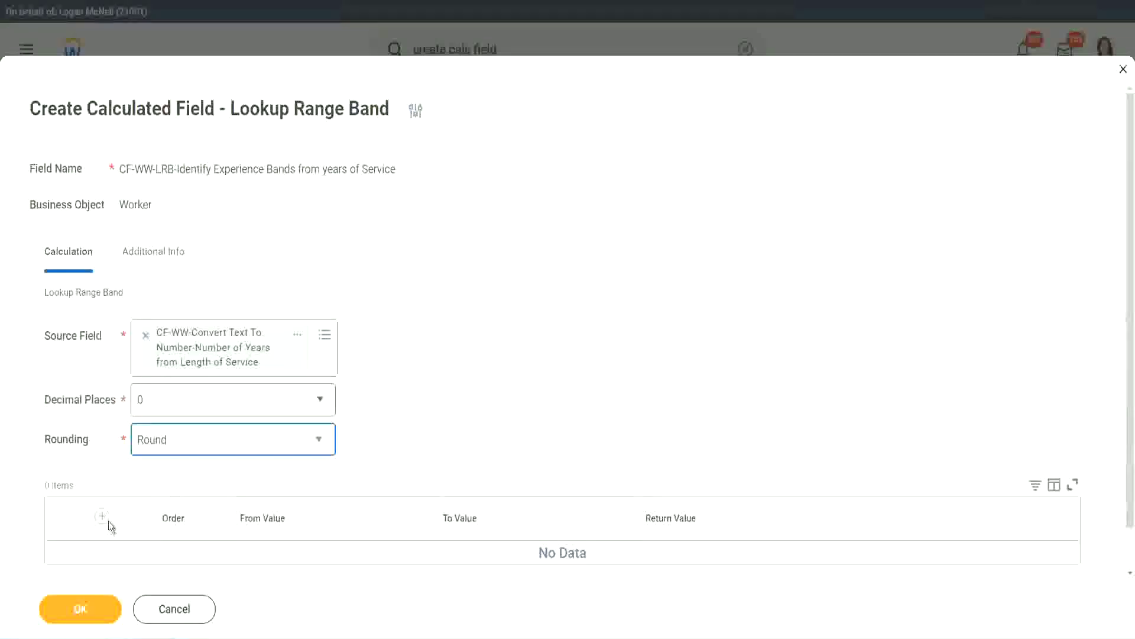
{"action": "left_click", "coordinate": [452, 405]}
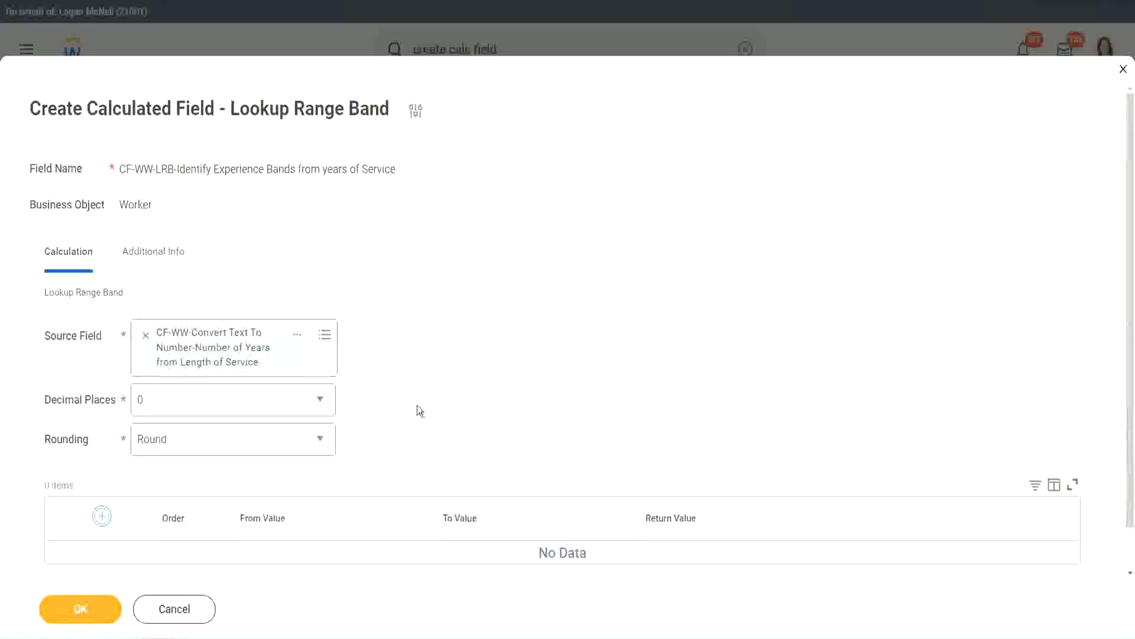
- Define the first range row from 0 to 7 with the return value Amateur
{"action": "scroll", "coordinate": [473, 350], "scroll_direction": "down", "scroll_amount": 2}
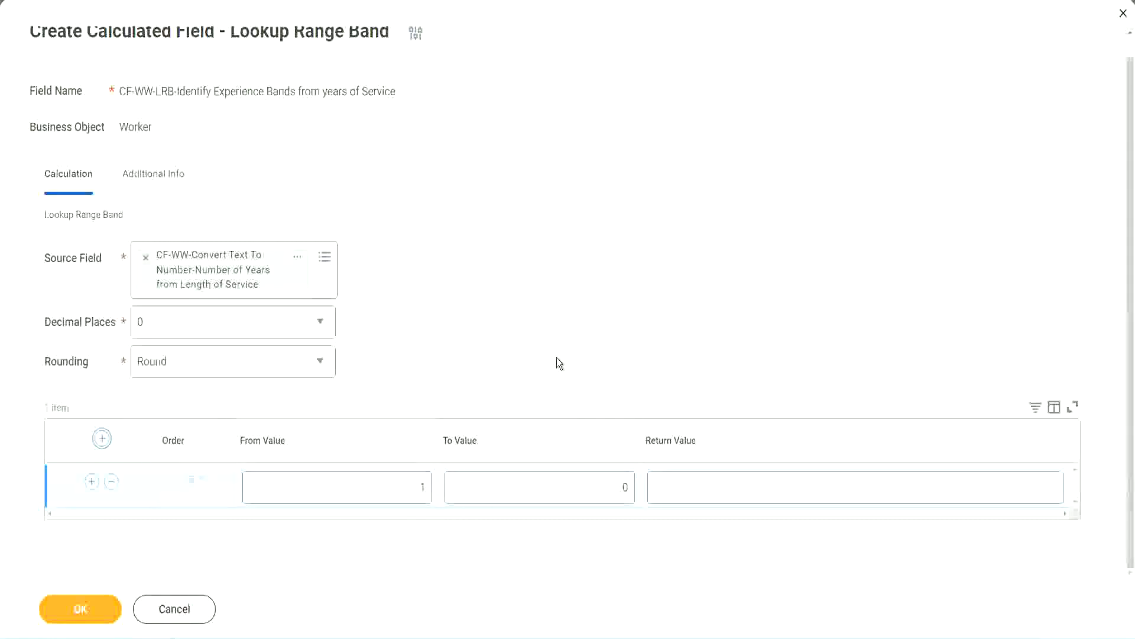
{"action": "left_click", "coordinate": [415, 491]}
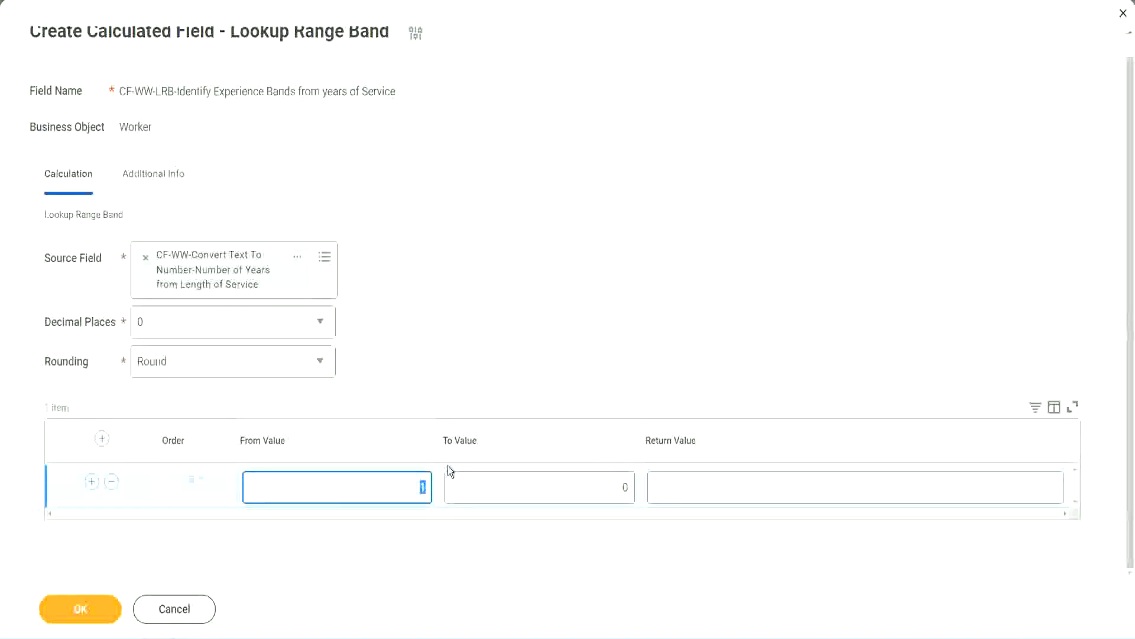
{"action": "type", "text": "0"}
{"action": "key", "text": "Tab"}
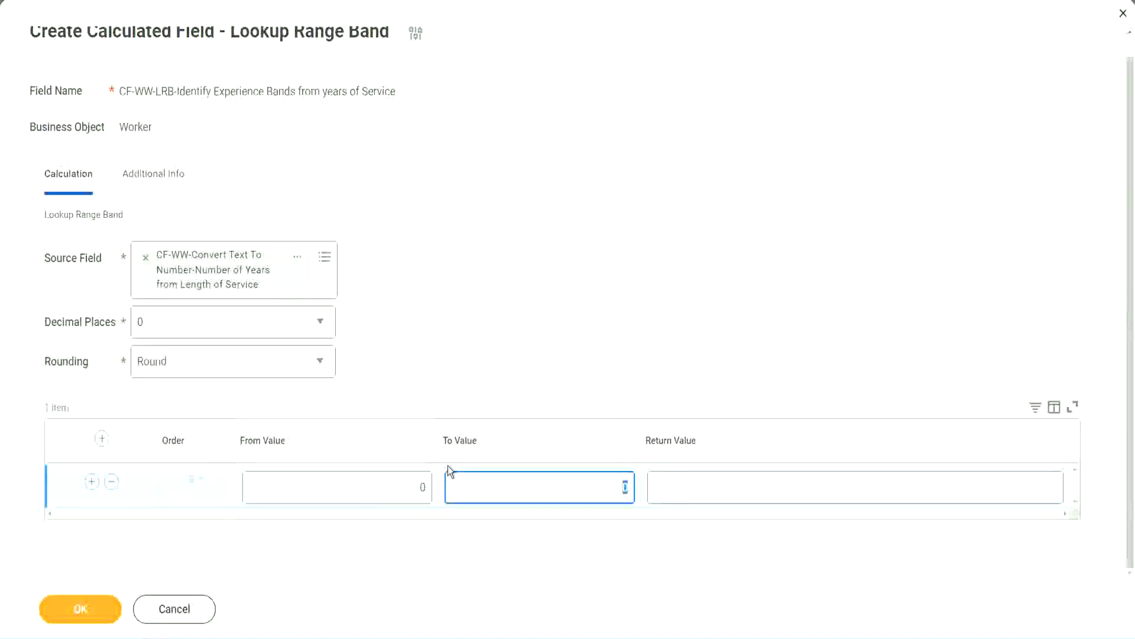
{"action": "type", "text": "7"}
{"action": "key", "text": "Tab"}
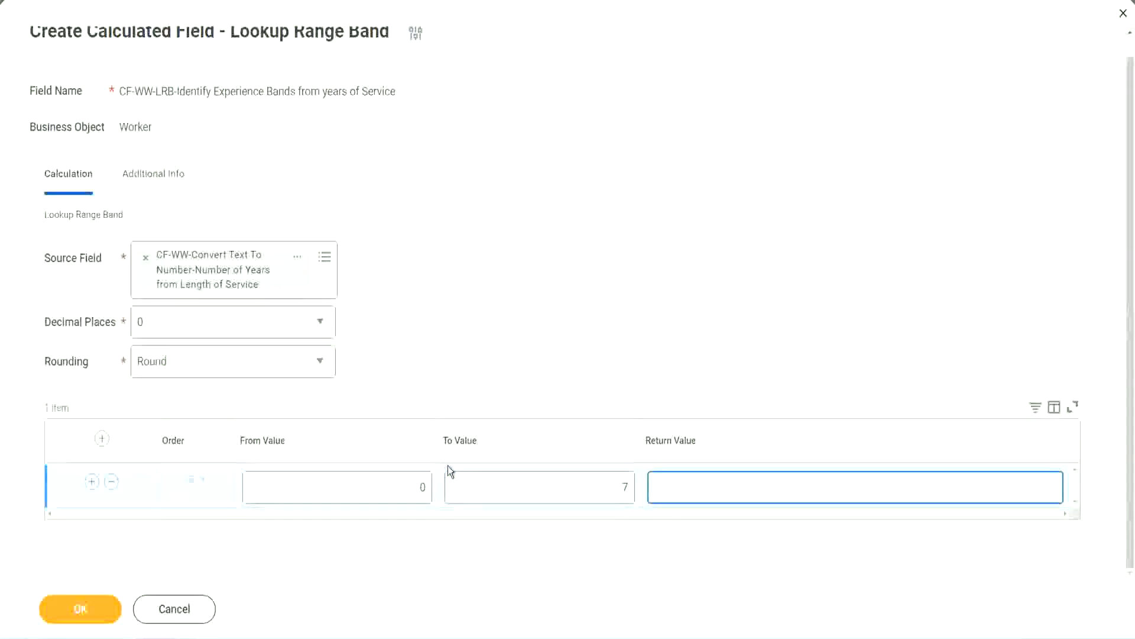
{"action": "type", "text": "Amateur"}
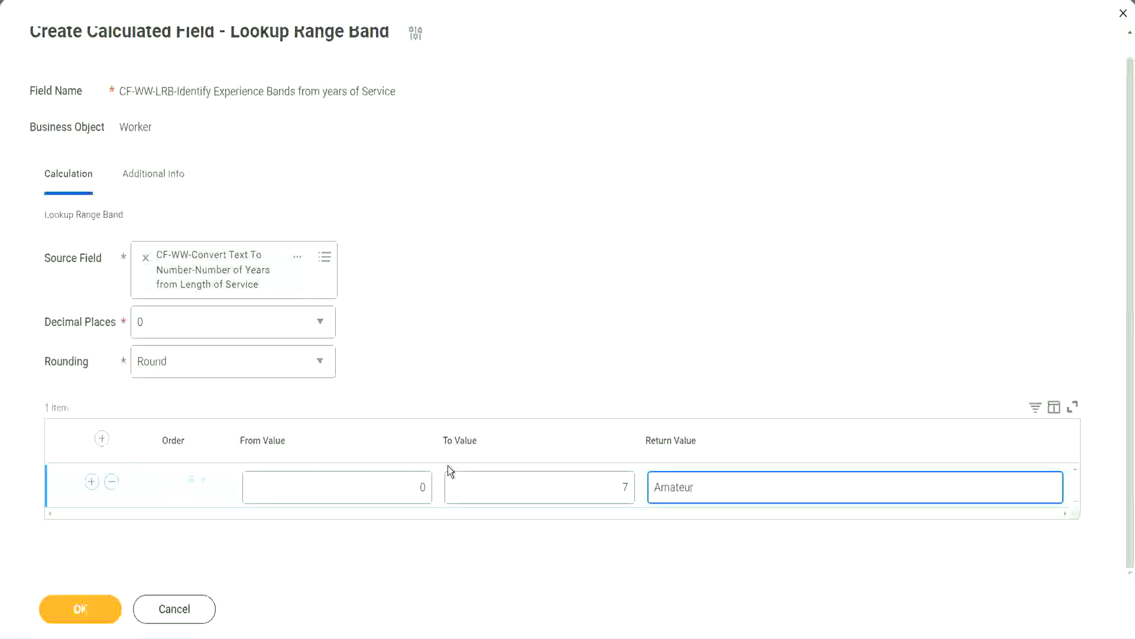
{"action": "left_click", "coordinate": [392, 499]}
{"action": "left_click", "coordinate": [608, 477]}
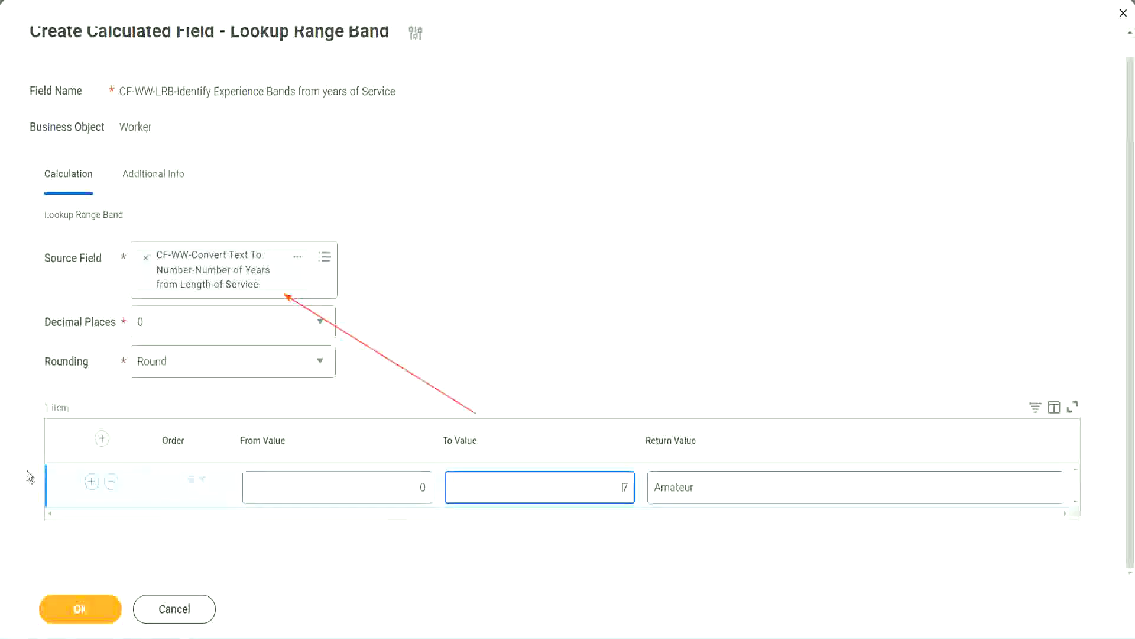
- Add a second range row from 8 to 15 with the return value Experienced
{"action": "left_click", "coordinate": [91, 481]}
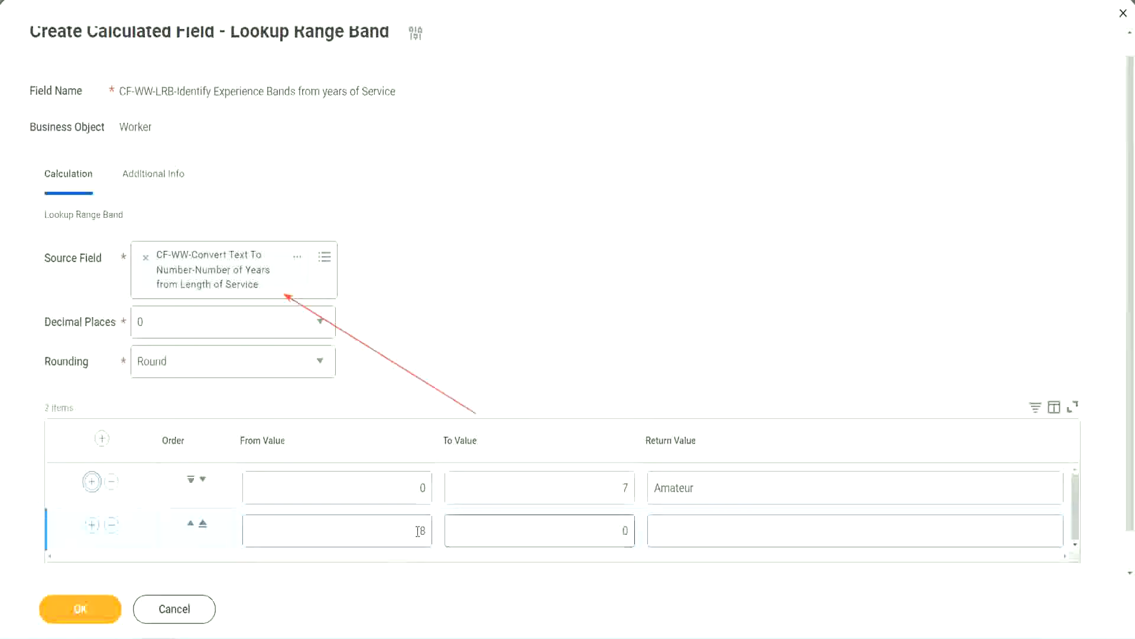
{"action": "left_click", "coordinate": [430, 531]}
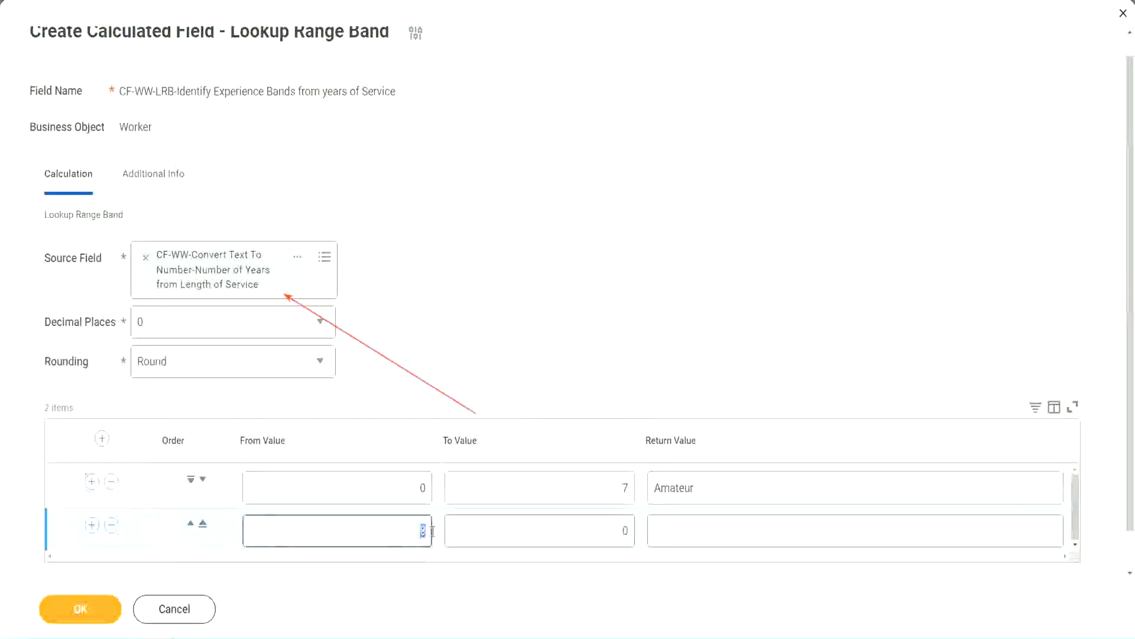
{"action": "left_click", "coordinate": [410, 497]}
{"action": "left_click", "coordinate": [618, 489]}
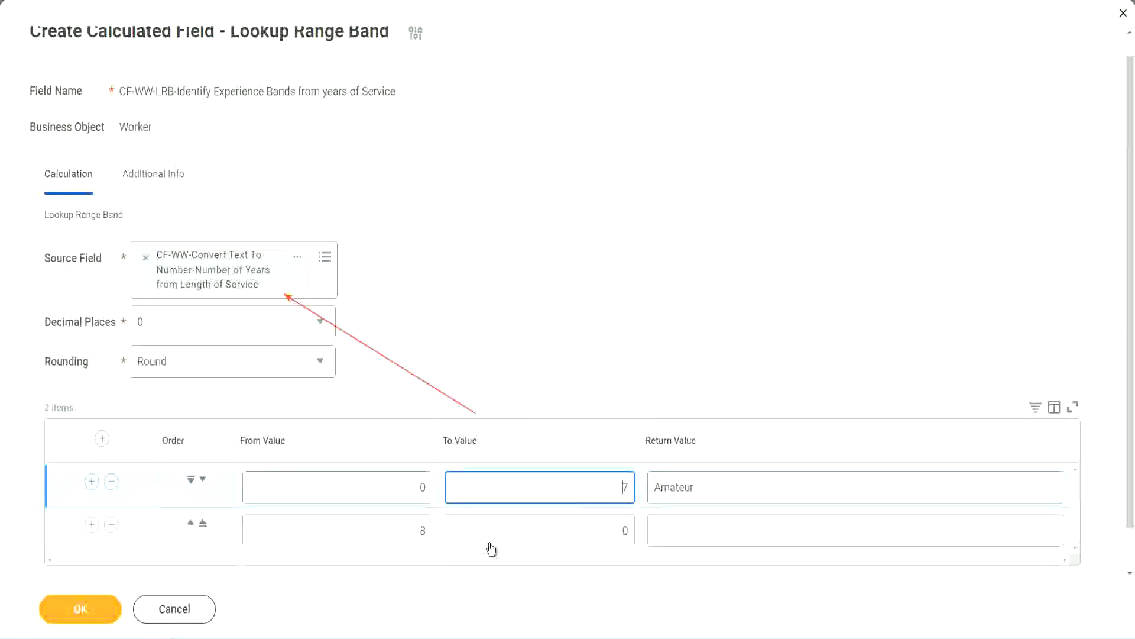
{"action": "left_click", "coordinate": [402, 530]}
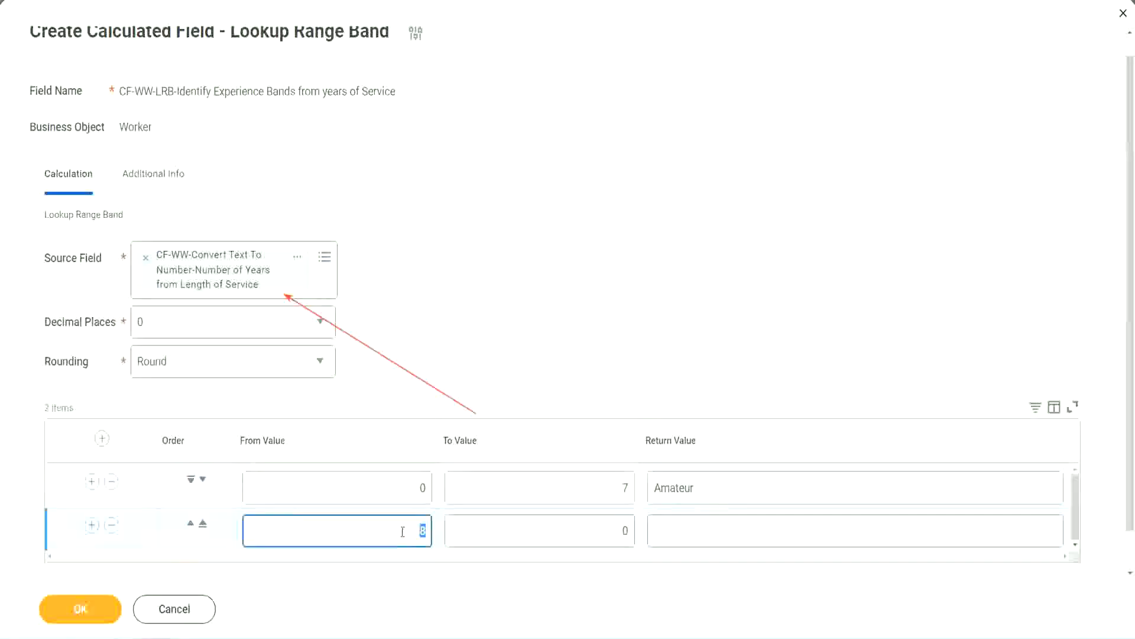
{"action": "left_click", "coordinate": [615, 530]}
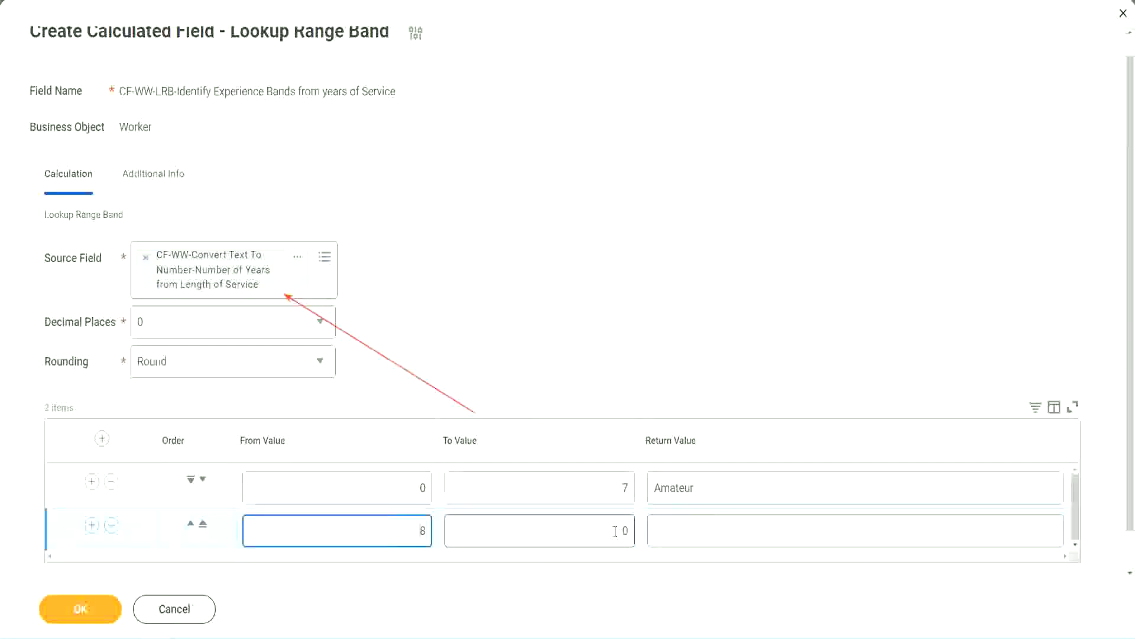
{"action": "left_click", "coordinate": [615, 531]}
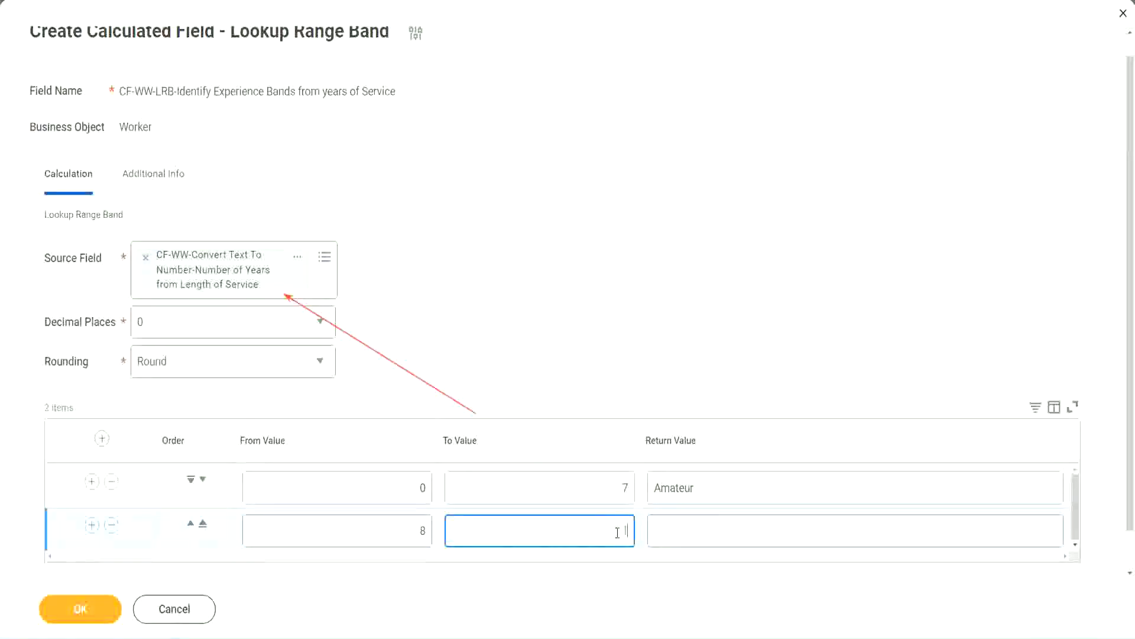
{"action": "type", "text": "15"}
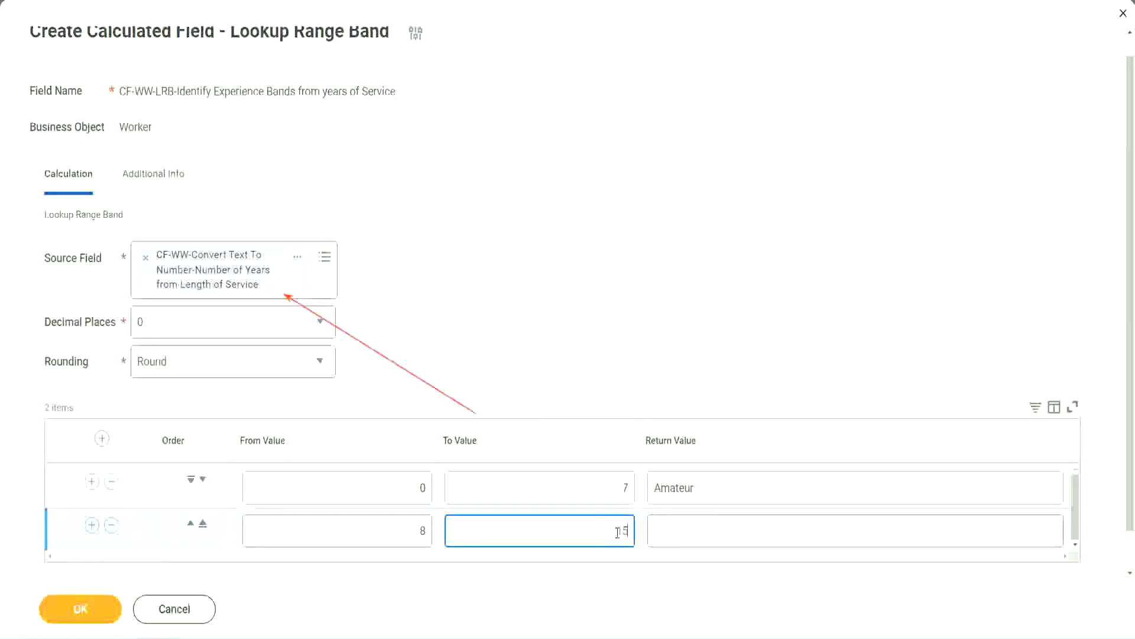
{"action": "left_click", "coordinate": [700, 527]}
{"action": "type", "text": "Ex"}
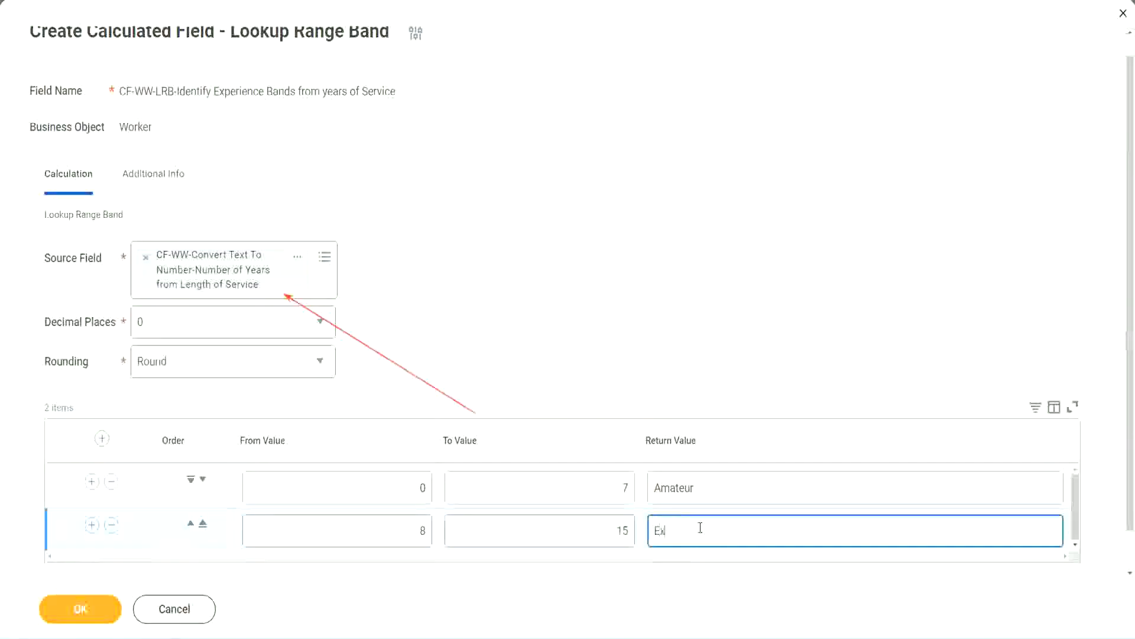
{"action": "type", "text": "perienced"}
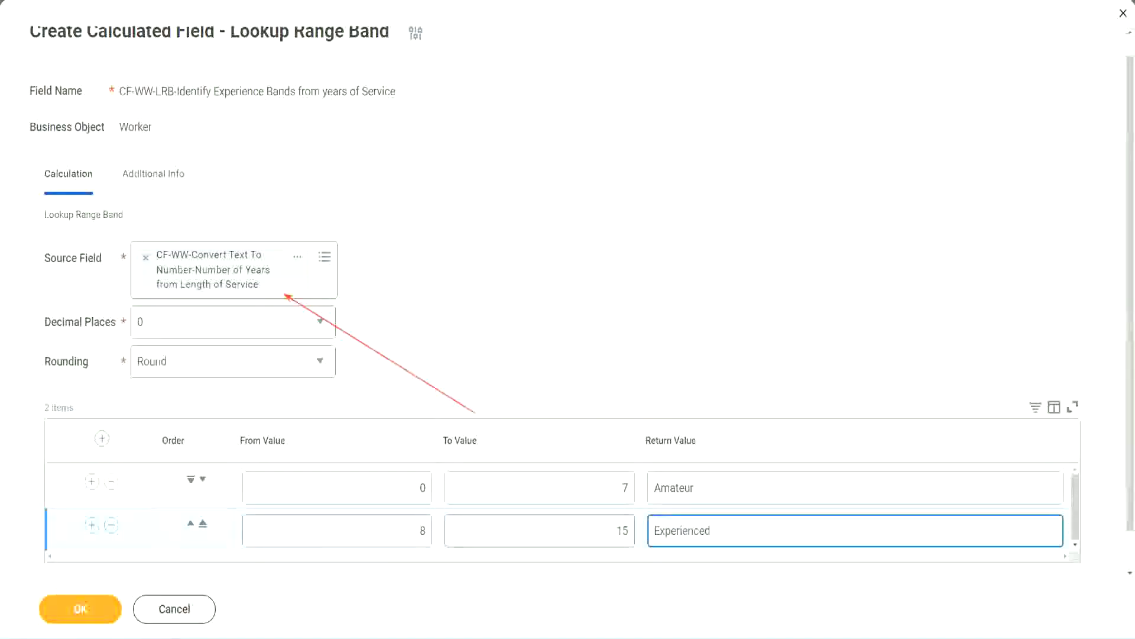
- Add a third range row from 16 to 30 with the return value Senior
{"action": "left_click", "coordinate": [92, 524]}
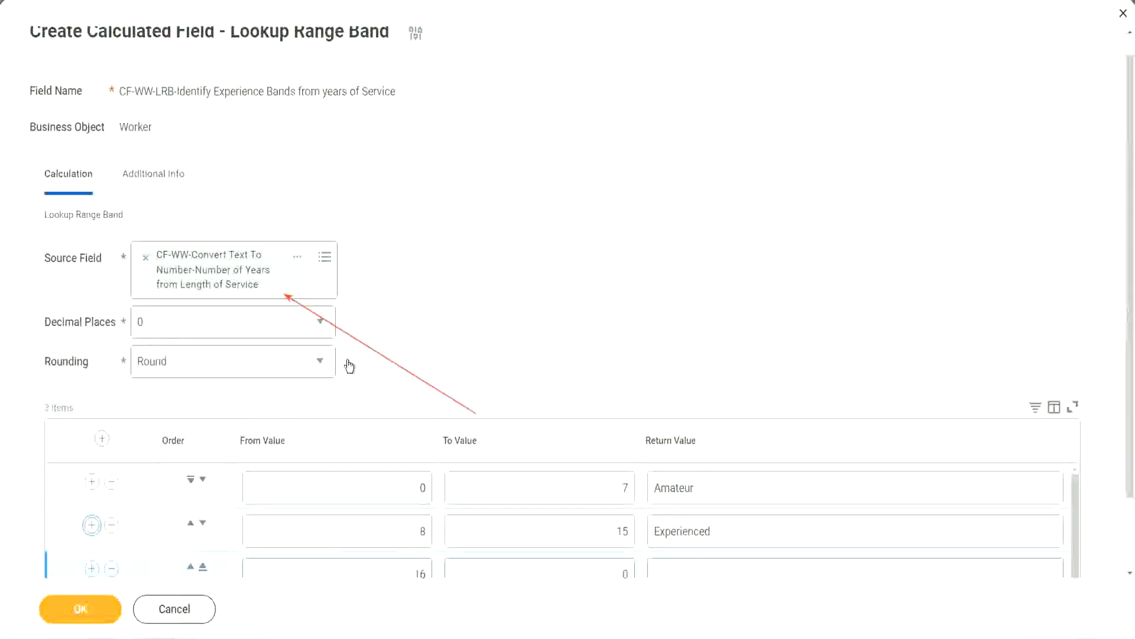
{"action": "scroll", "coordinate": [350, 367], "scroll_direction": "down", "scroll_amount": 2}
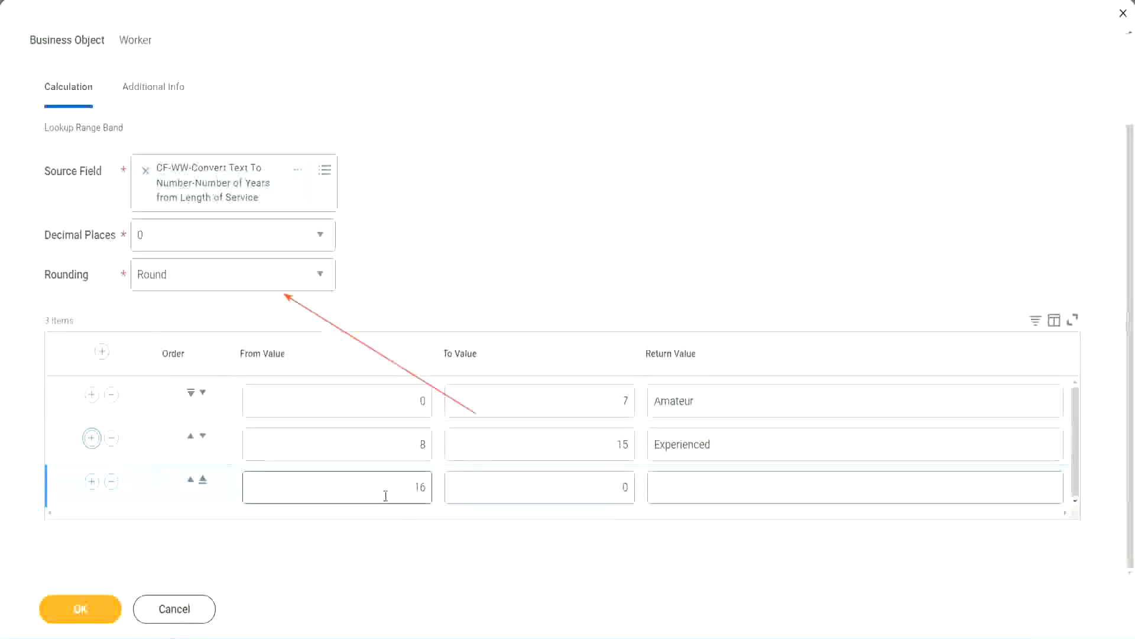
{"action": "left_click", "coordinate": [568, 488]}
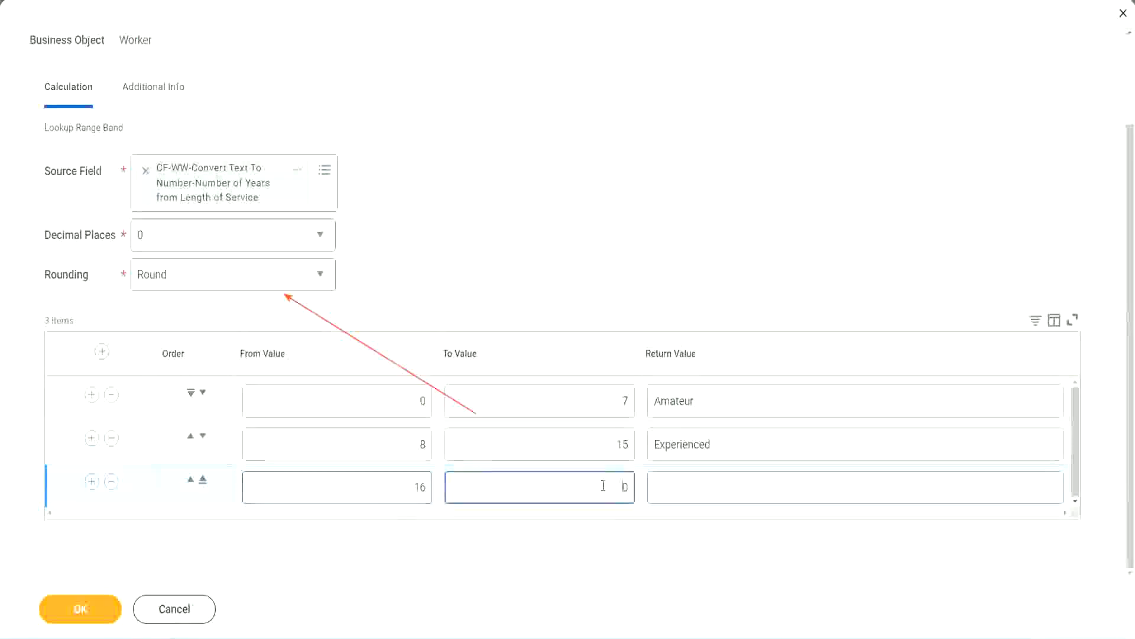
{"action": "type", "text": "3"}
{"action": "key", "text": "Tab"}
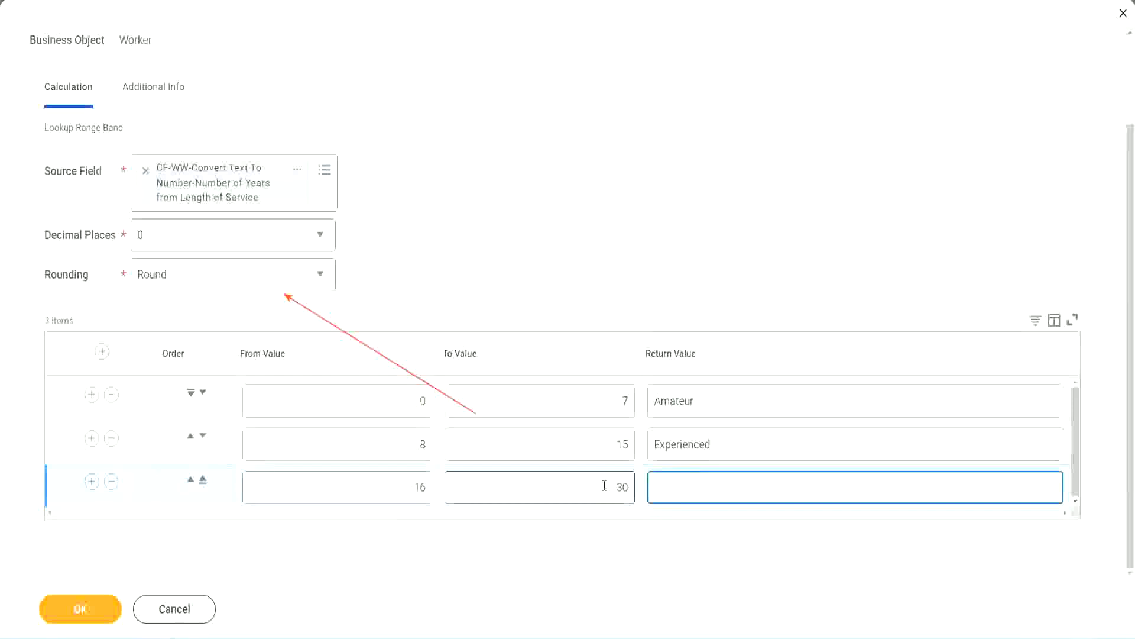
{"action": "type", "text": "Senior"}
- Add a fourth range row from 31 to 1000 with the return value Legend
{"action": "left_click", "coordinate": [92, 481]}
{"action": "scroll", "coordinate": [215, 447], "scroll_direction": "down", "scroll_amount": 1}
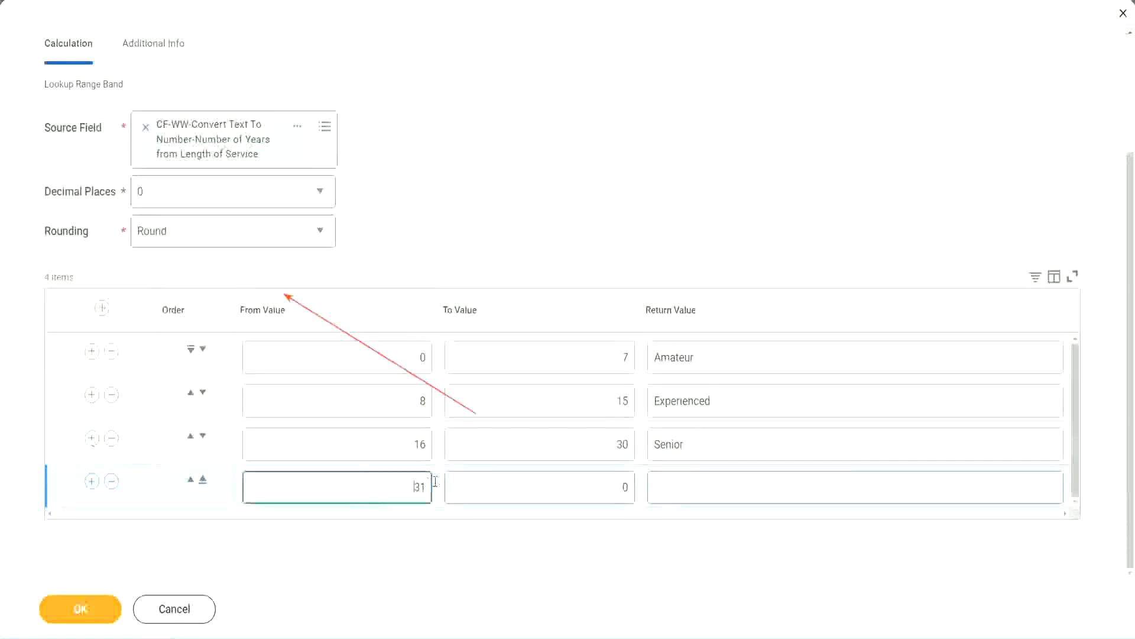
{"action": "double_click", "coordinate": [383, 479]}
{"action": "left_click", "coordinate": [612, 487]}
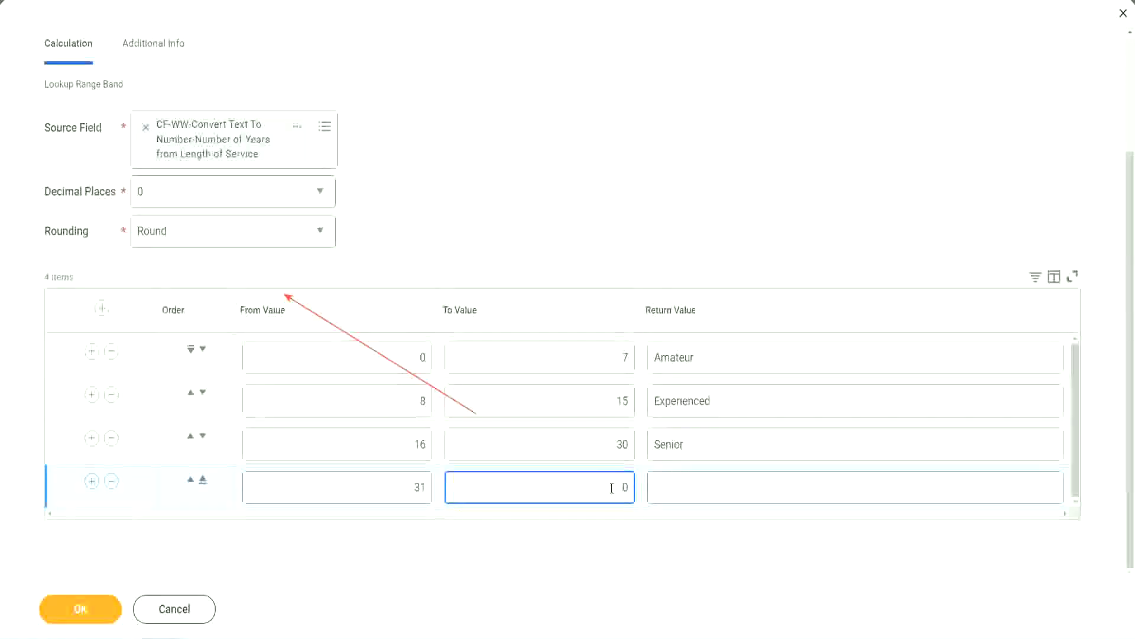
{"action": "type", "text": "1000"}
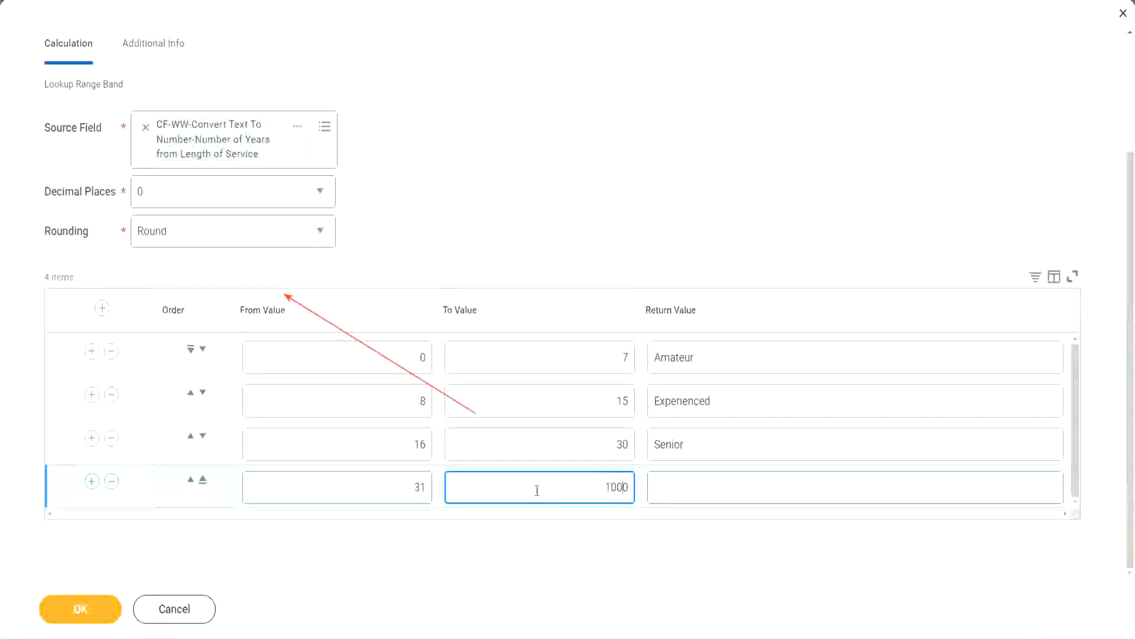
{"action": "left_click_drag", "start_coordinate": [590, 482], "coordinate": [661, 482]}
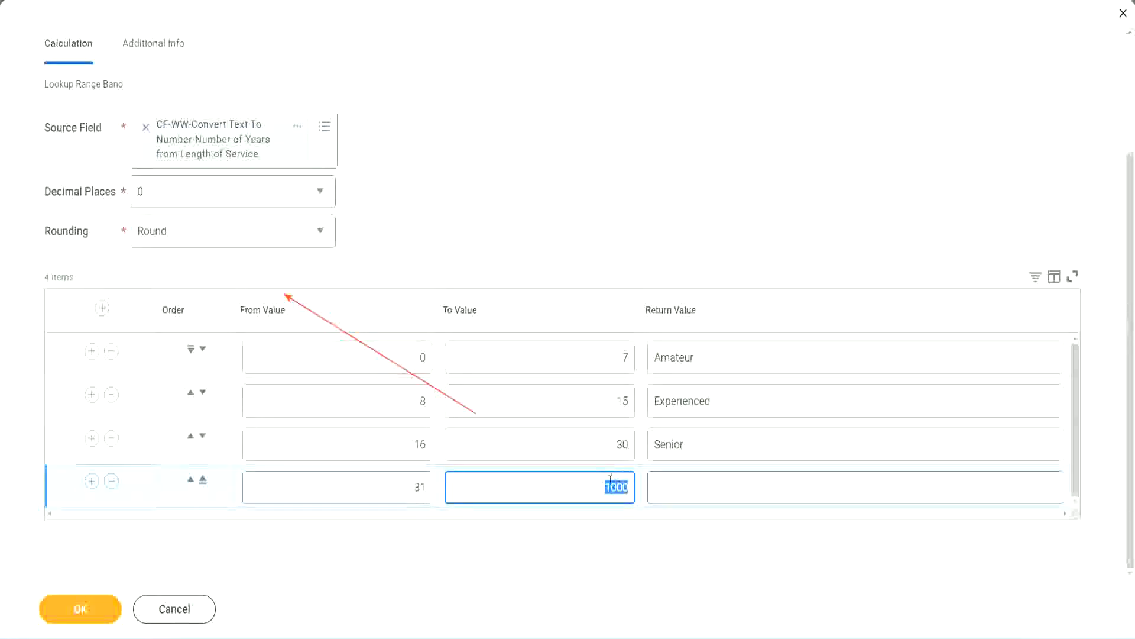
{"action": "left_click_drag", "start_coordinate": [602, 483], "coordinate": [636, 483]}
{"action": "left_click", "coordinate": [708, 487]}
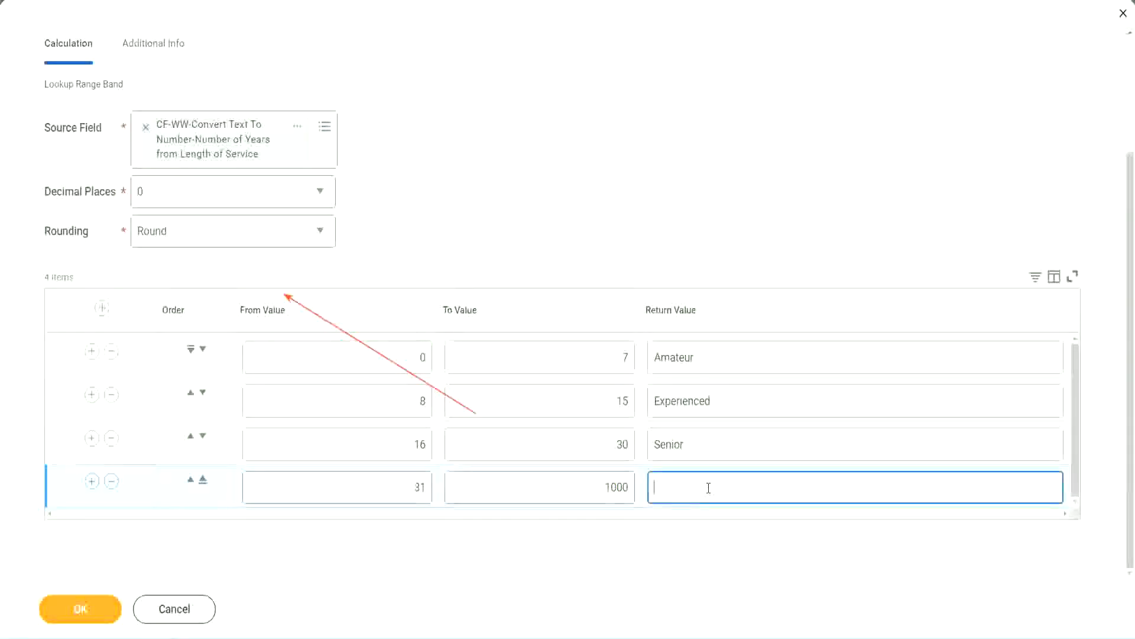
{"action": "type", "text": "Legend"}
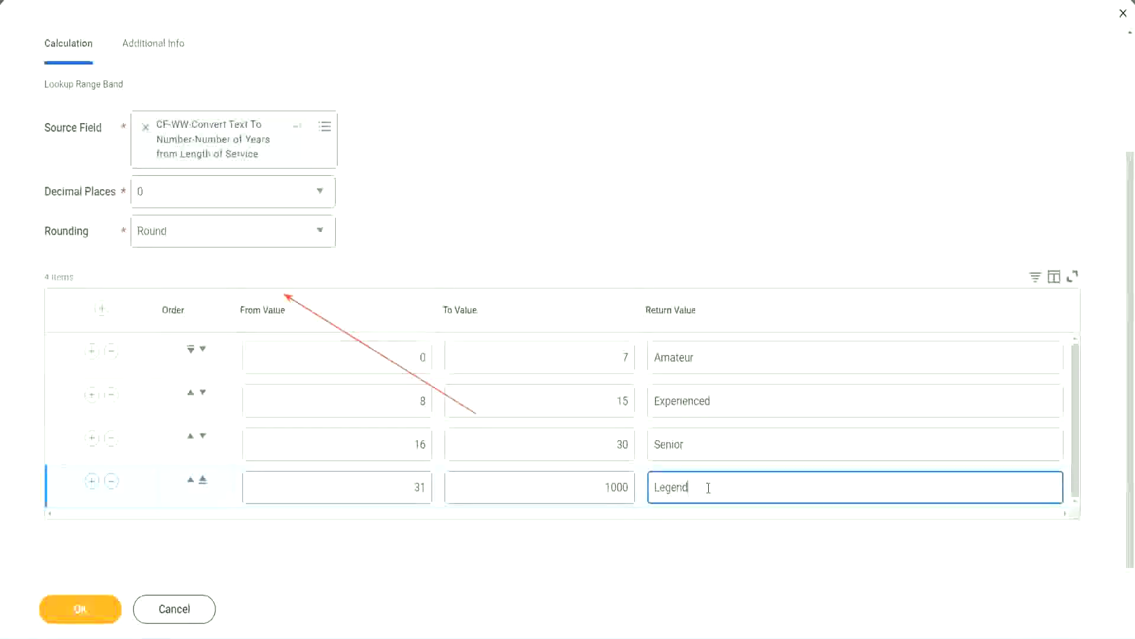
- Review the from and to values and the return value of each range row in the lookup table
{"action": "left_click", "coordinate": [529, 195]}
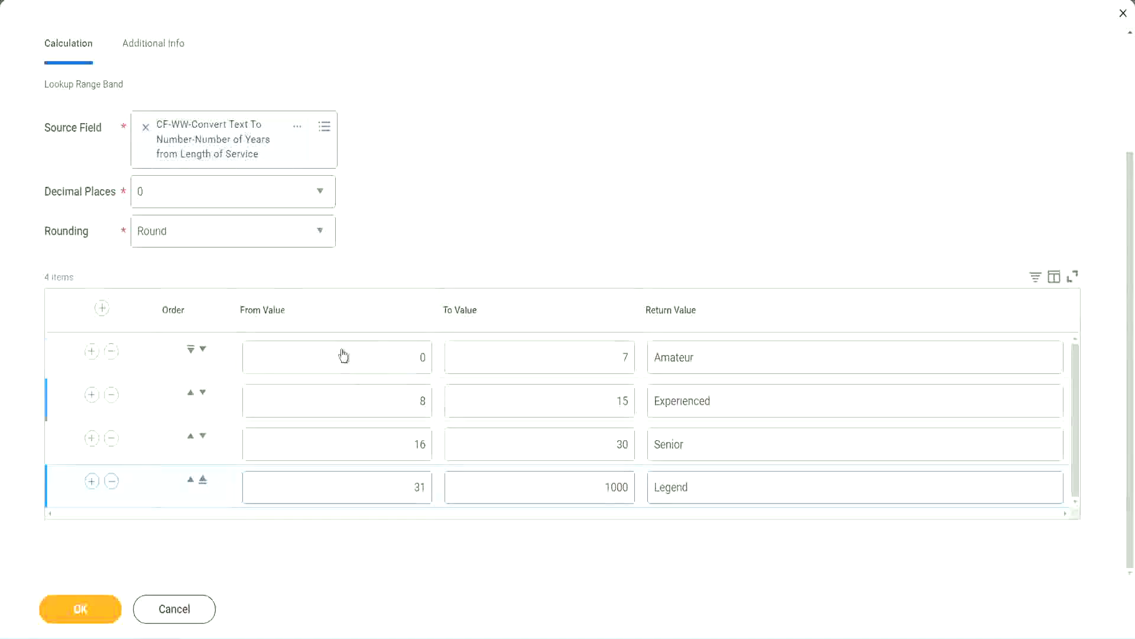
{"action": "double_click", "coordinate": [737, 357]}
{"action": "double_click", "coordinate": [734, 402]}
{"action": "double_click", "coordinate": [715, 454]}
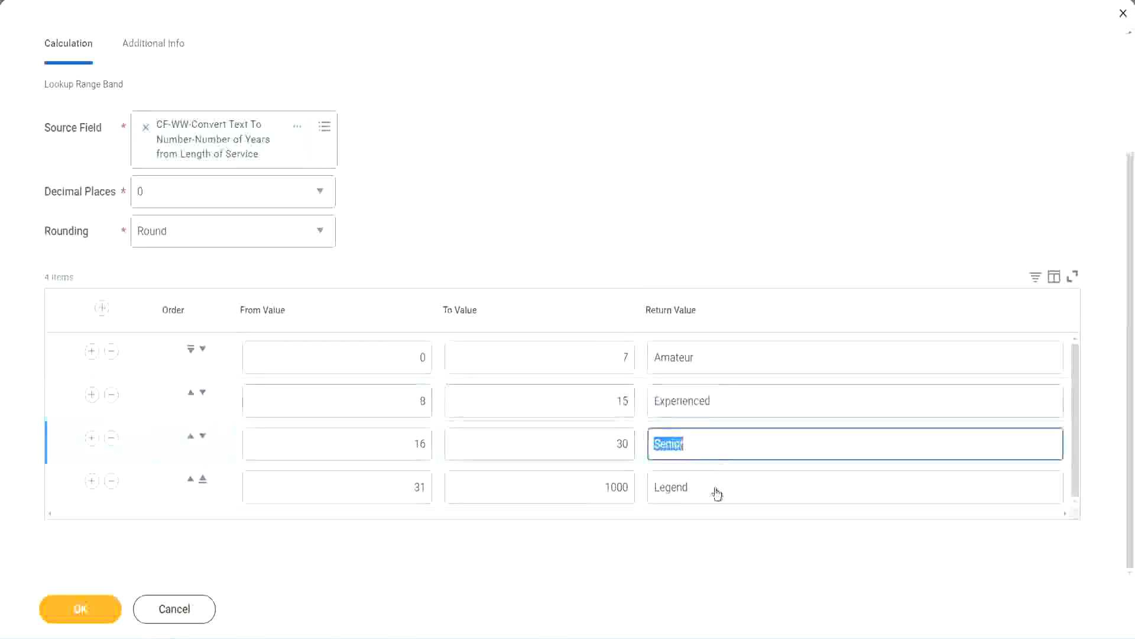
{"action": "double_click", "coordinate": [717, 487]}
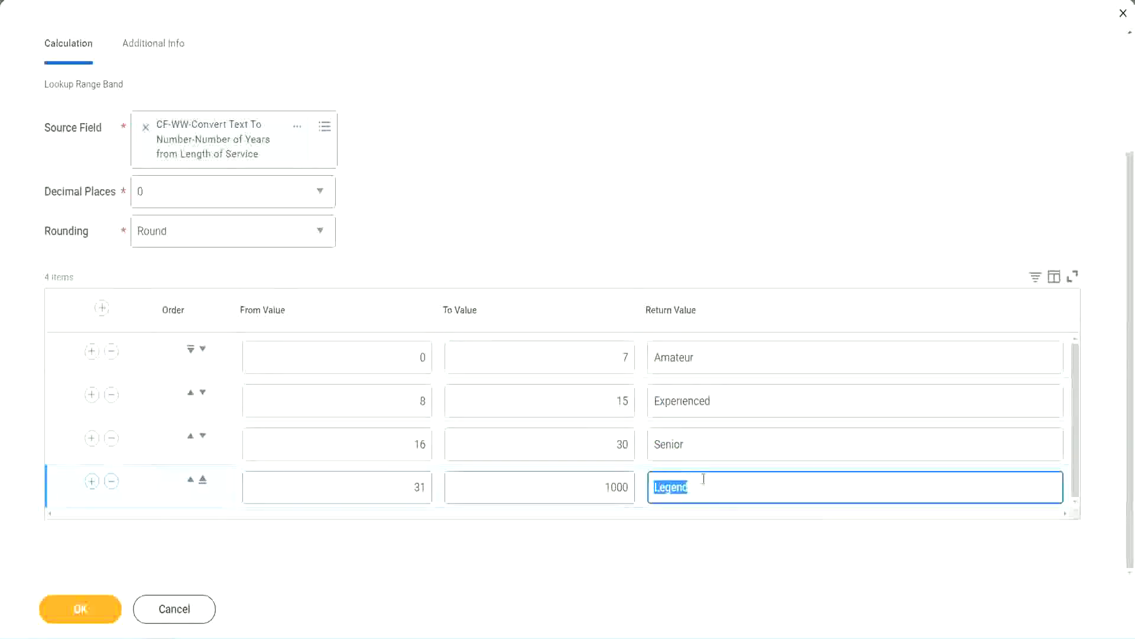
{"action": "double_click", "coordinate": [363, 362]}
{"action": "double_click", "coordinate": [582, 354]}
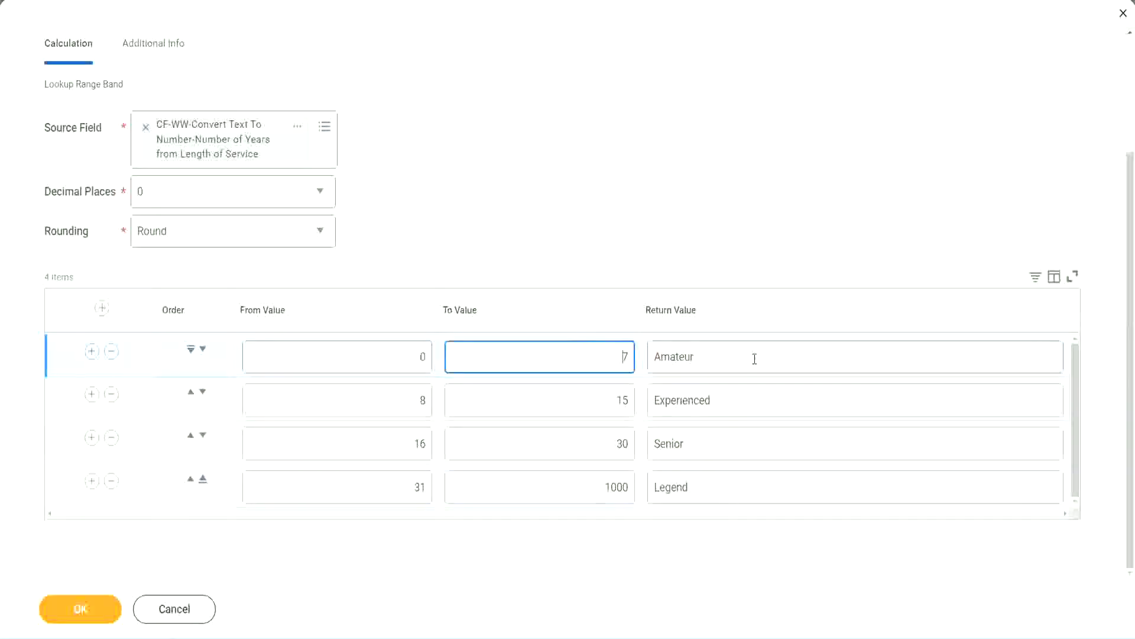
{"action": "double_click", "coordinate": [748, 359]}
{"action": "double_click", "coordinate": [735, 399]}
{"action": "double_click", "coordinate": [720, 449]}
{"action": "double_click", "coordinate": [714, 488]}
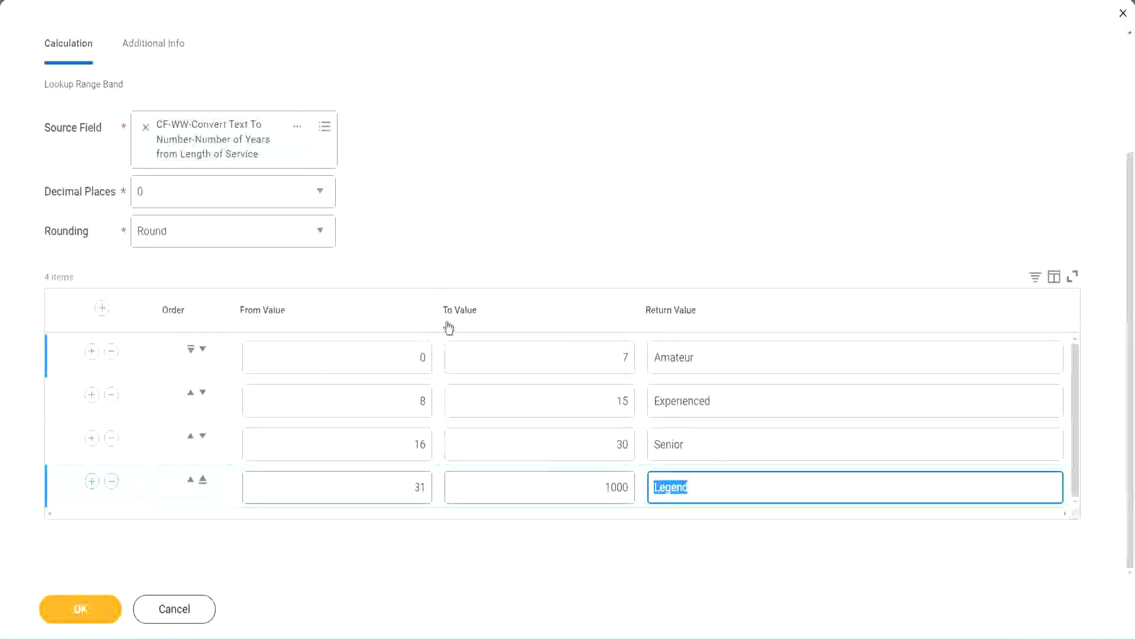
{"action": "left_click", "coordinate": [527, 250]}
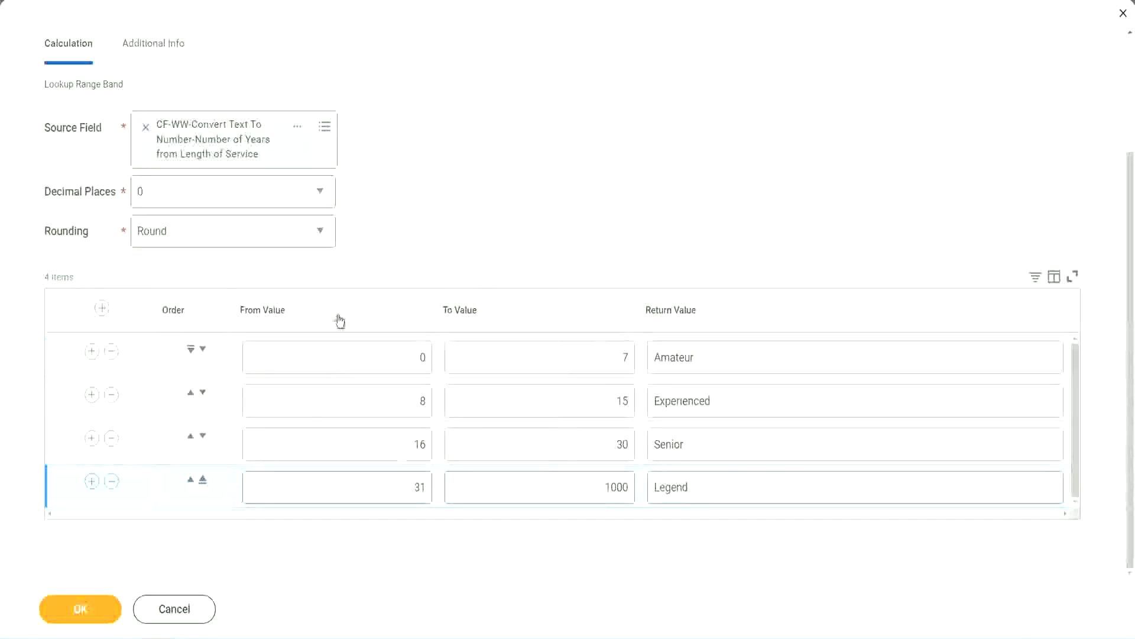
- Save the Lookup Range Band calculated field and copy its name from the save confirmation
{"action": "left_click", "coordinate": [78, 608]}
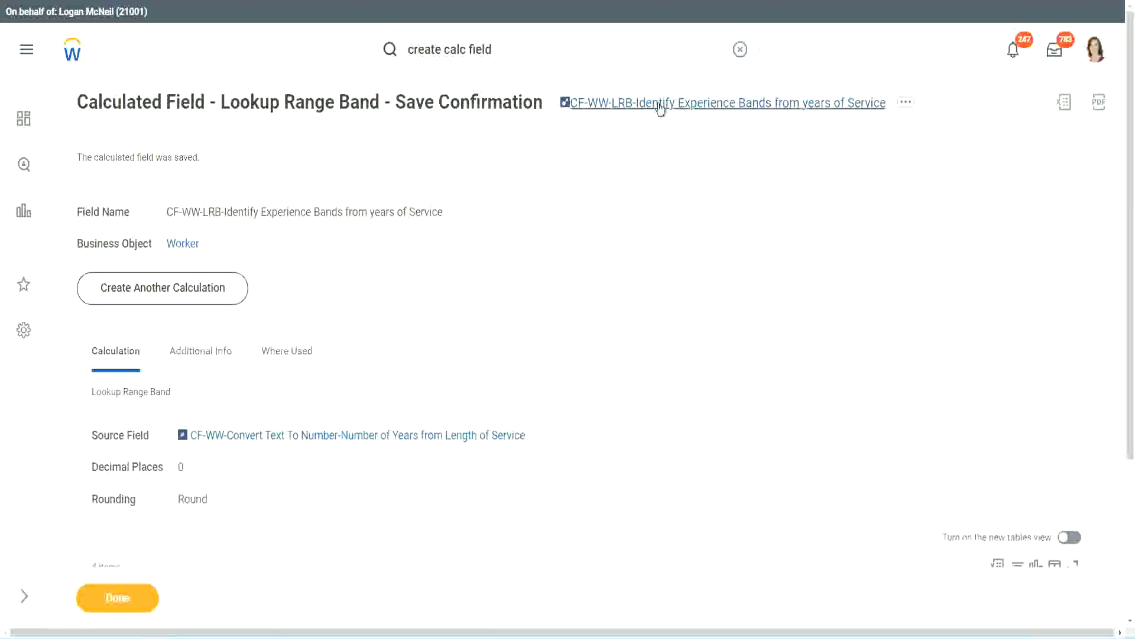
{"action": "right_click", "coordinate": [661, 109]}
{"action": "left_click", "coordinate": [671, 171]}
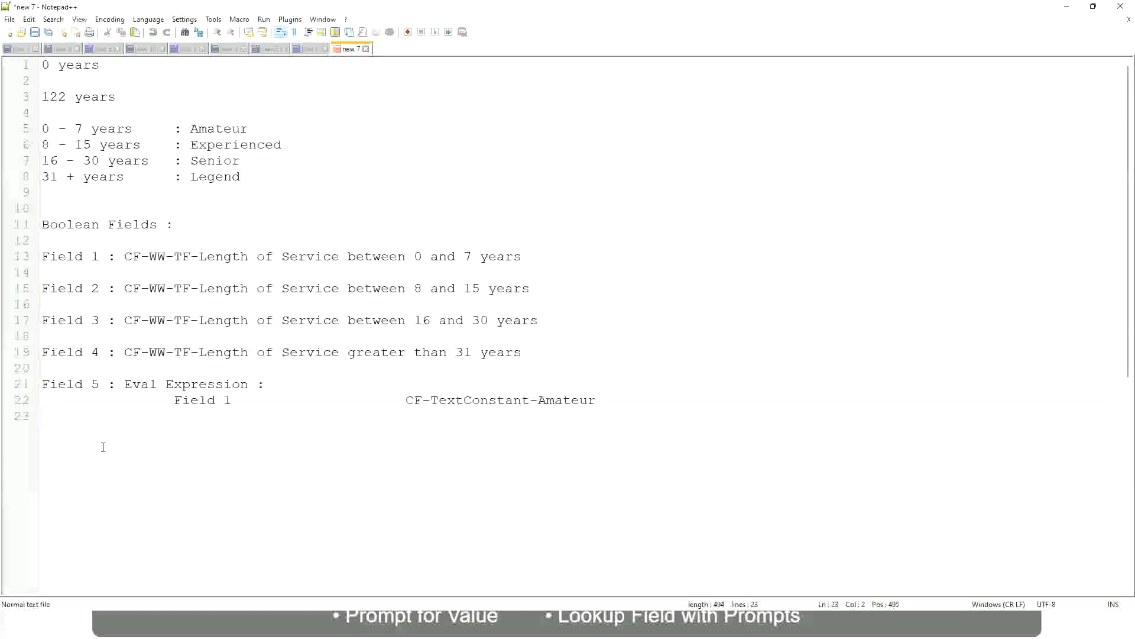
- Switch to the Notepad++ notes and add "10,000 USD" a few lines below the Eval Expression entry
{"action": "key", "text": "Return"}
{"action": "key", "text": "Return"}
{"action": "key", "text": "Return"}
{"action": "key", "text": "Left"}
{"action": "type", "text": "10,000 USD"}
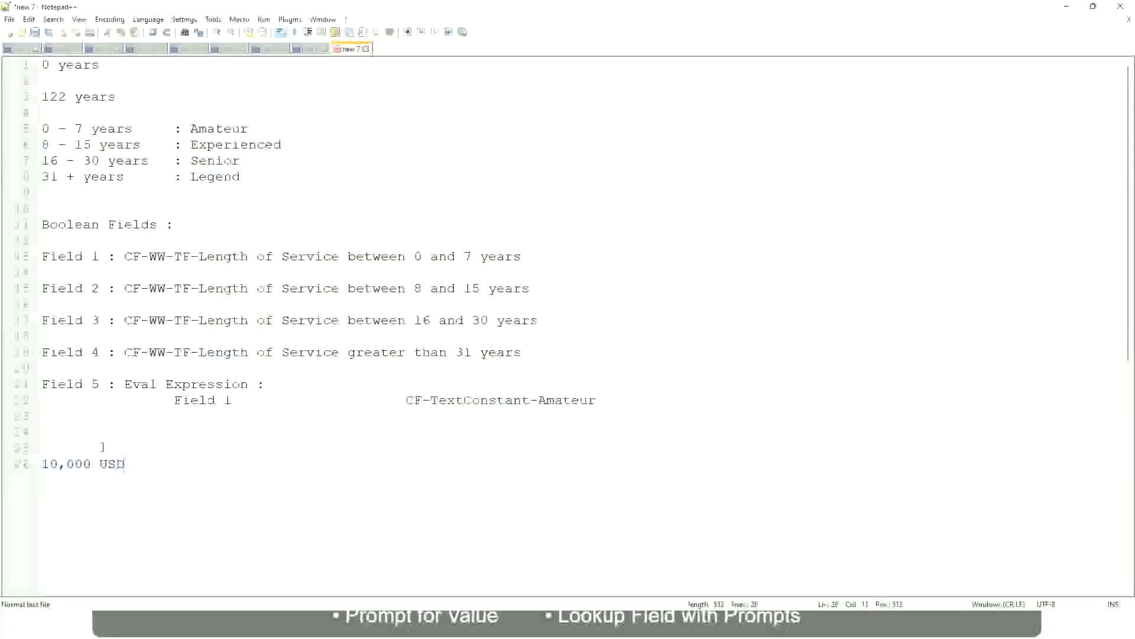
- Add "1,000,000 USD" on the same line as 10,000 USD, separated by three tab stops
{"action": "key", "text": "Tab"}
{"action": "key", "text": "Tab"}
{"action": "key", "text": "Tab"}
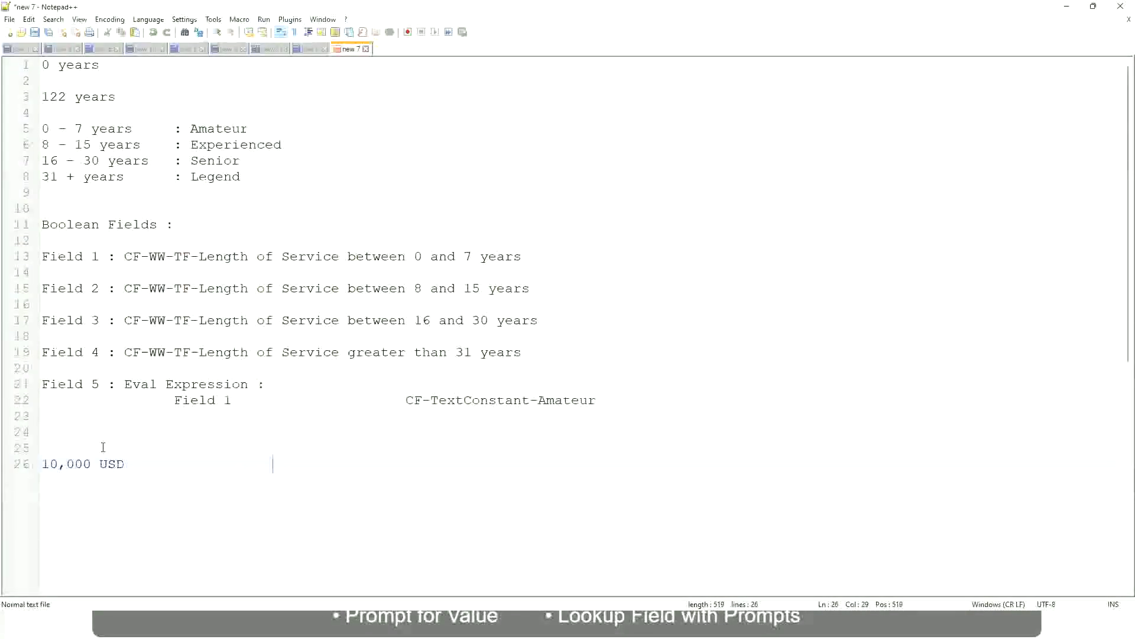
{"action": "type", "text": "1,000,000"}
{"action": "key", "text": "Left"}
{"action": "key", "text": "Left"}
{"action": "key", "text": "Left"}
{"action": "key", "text": "Left"}
{"action": "key", "text": "Left"}
{"action": "key", "text": "Left"}
{"action": "key", "text": "Left"}
{"action": "key", "text": "Left"}
{"action": "key", "text": "Left"}
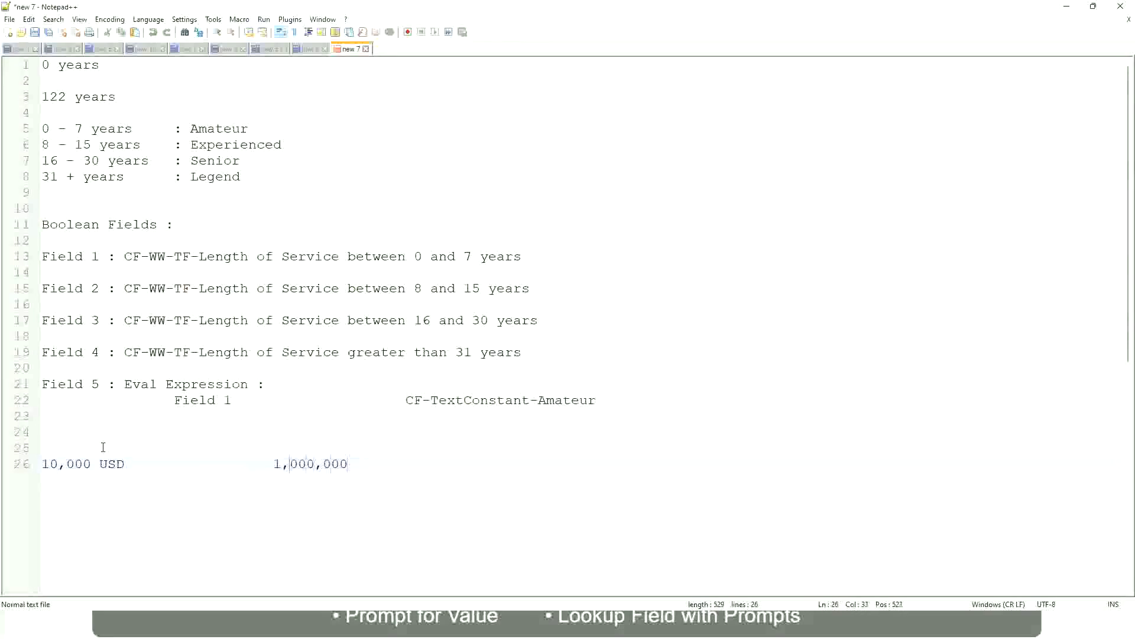
{"action": "key", "text": "Right"}
{"action": "key", "text": "Right"}
{"action": "key", "text": "Right"}
{"action": "key", "text": "Right"}
{"action": "key", "text": "Right"}
{"action": "key", "text": "Right"}
{"action": "key", "text": "Right"}
{"action": "key", "text": "Right"}
{"action": "key", "text": "Right"}
{"action": "key", "text": "Right"}
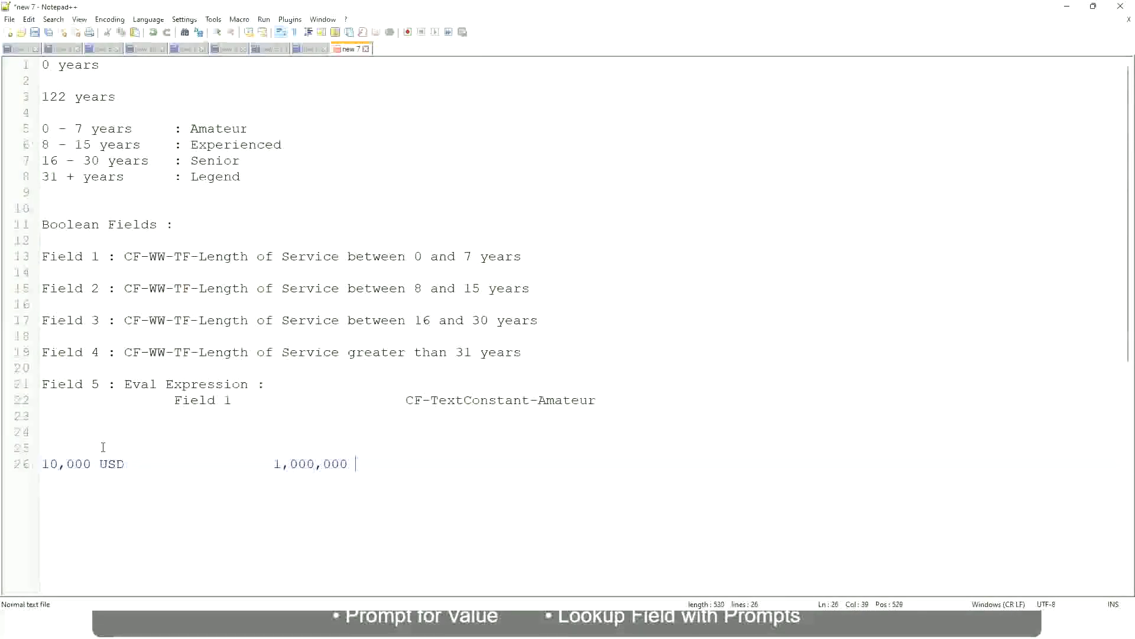
{"action": "type", "text": "USD"}
- Leave a blank line under the USD amounts and add the band "10 - 50,000 : Low", followed by another blank line
{"action": "key", "text": "Return"}
{"action": "key", "text": "Return"}
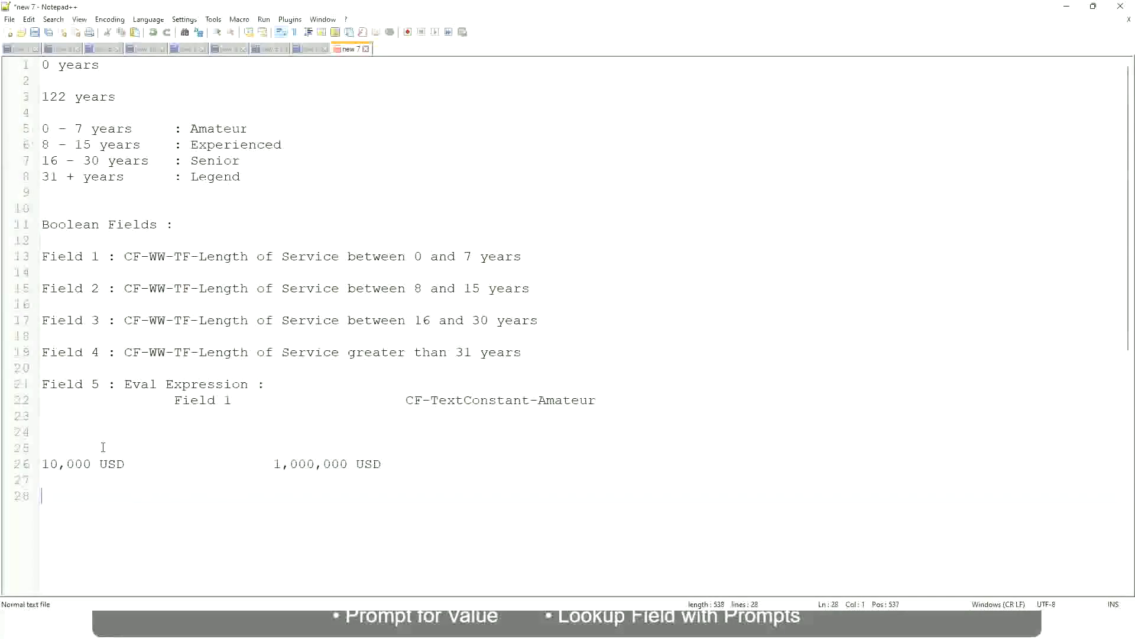
{"action": "type", "text": "10 - 50,000             : Low"}
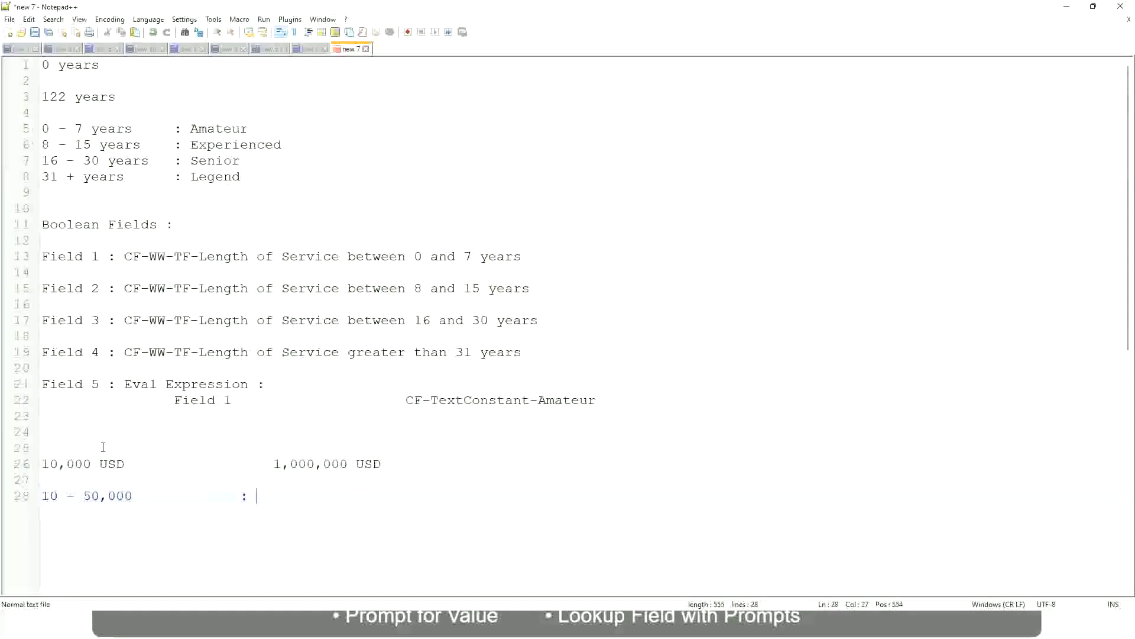
{"action": "key", "text": "Return"}
{"action": "key", "text": "Return"}
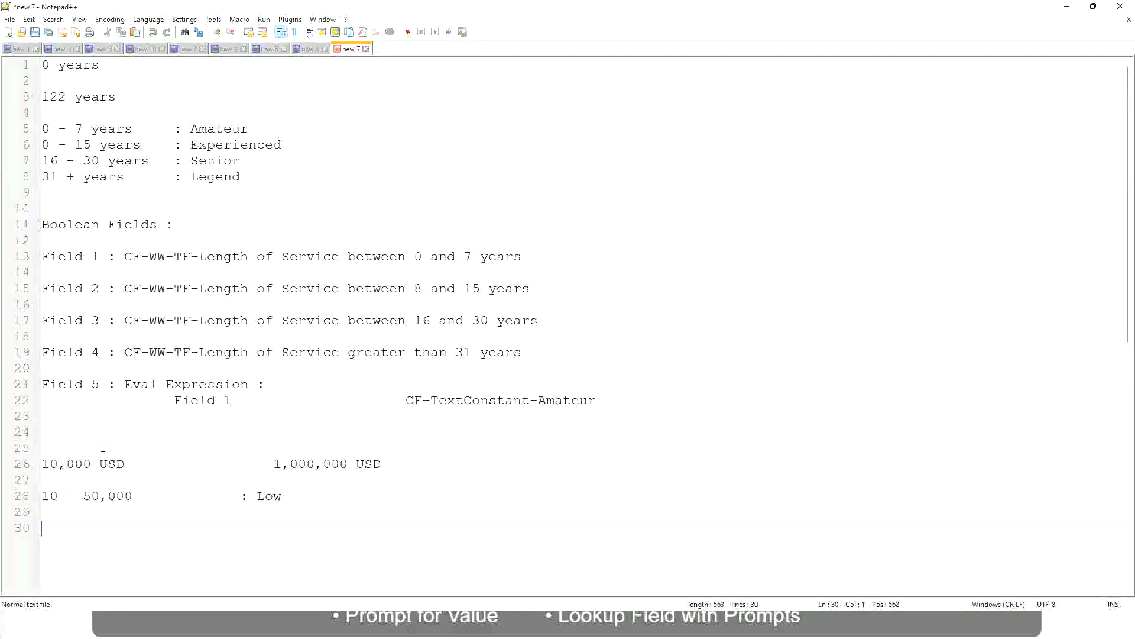
- Add the band "50,001 - 150,000 : Medium" directly below the Low band, with its label aligned to the one above
{"action": "key", "text": "Up"}
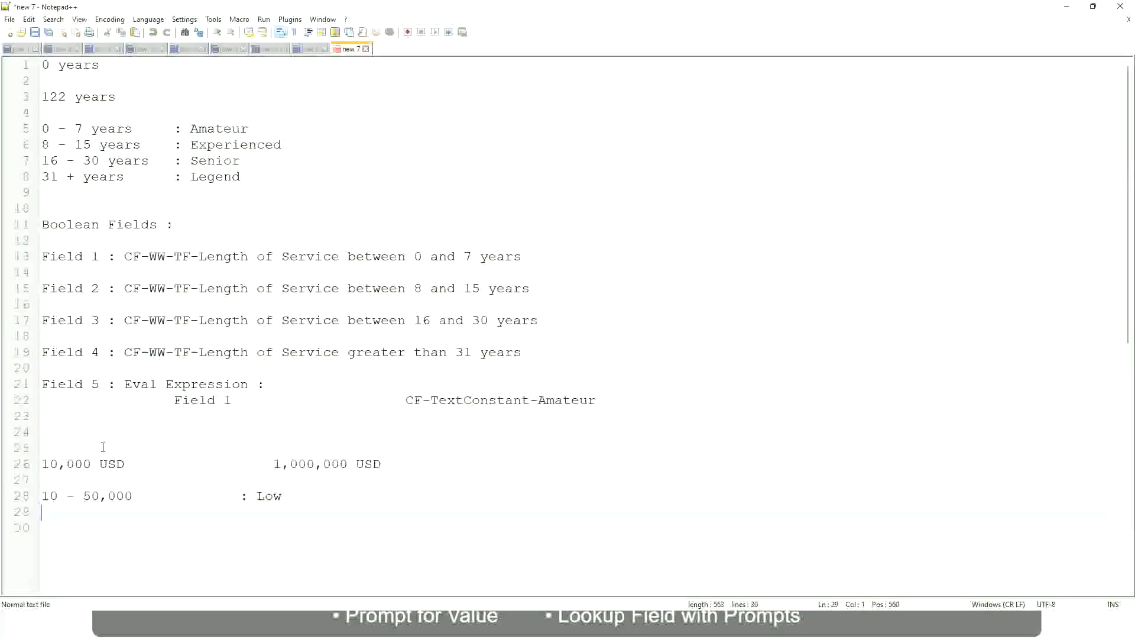
{"action": "type", "text": "50,001 - 150,000"}
{"action": "key", "text": "Tab"}
{"action": "key", "text": "Tab"}
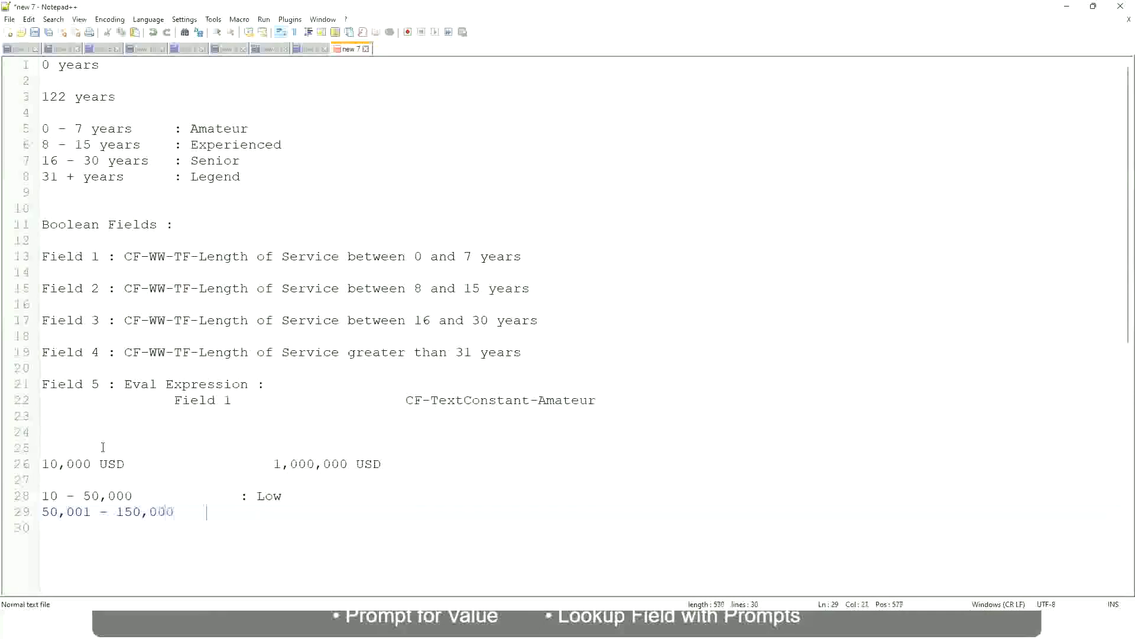
{"action": "type", "text": ": Med"}
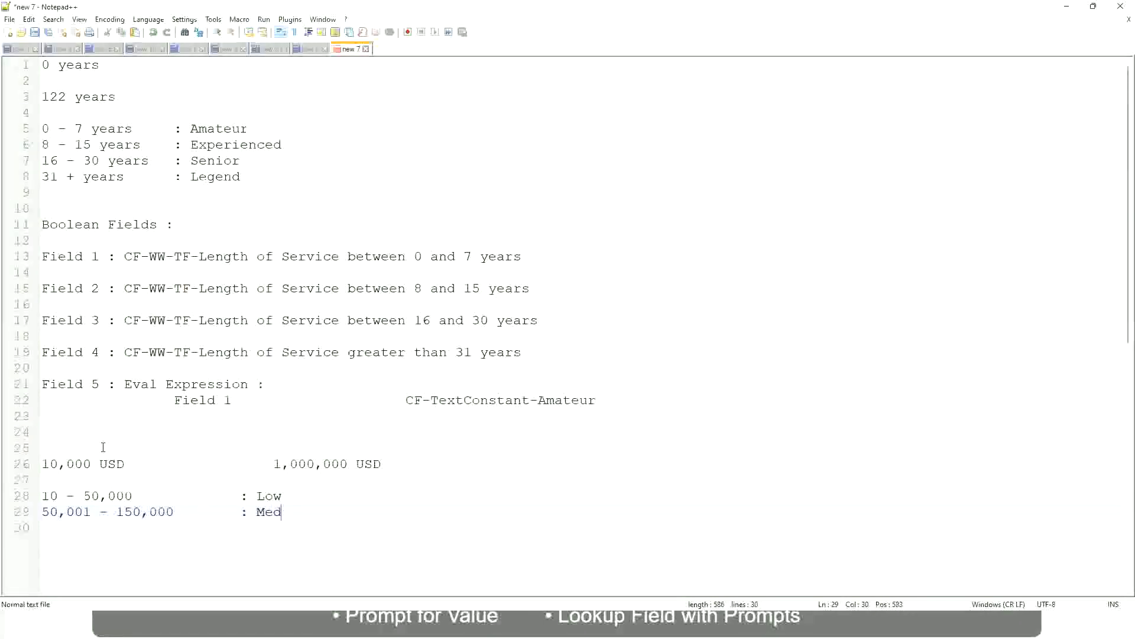
{"action": "type", "text": "ium"}
- Add the band "> 150,000 : High" on a new line below the Medium band, aligning its label with the others
{"action": "key", "text": "Return"}
{"action": "type", "text": "> 1"}
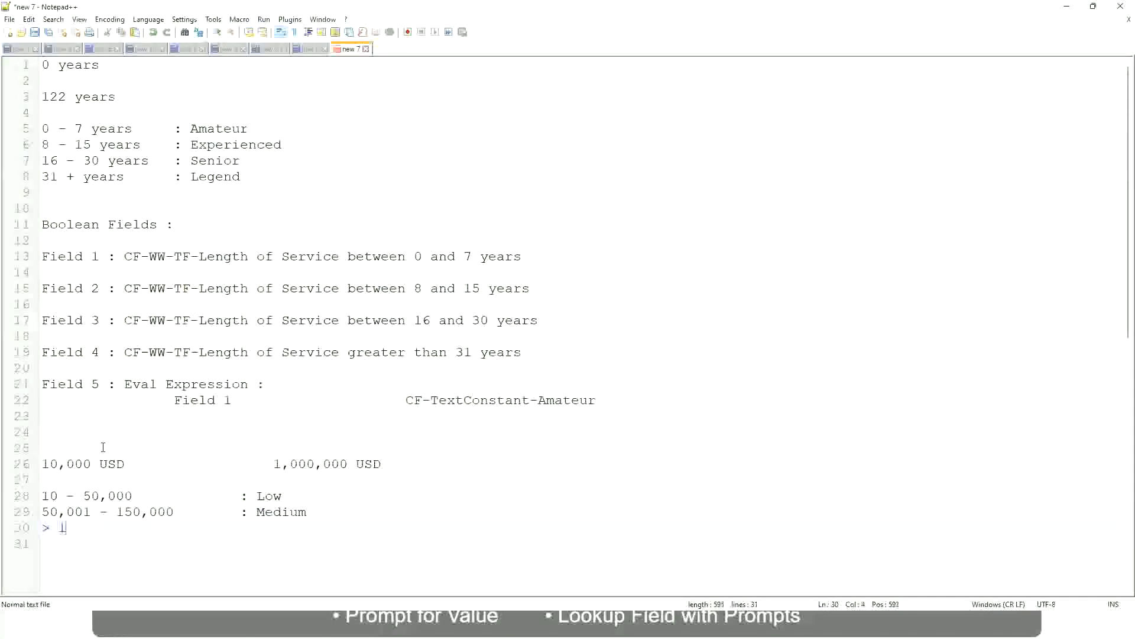
{"action": "type", "text": "50,000"}
{"action": "key", "text": "Tab"}
{"action": "key", "text": "Tab"}
{"action": "key", "text": "Tab"}
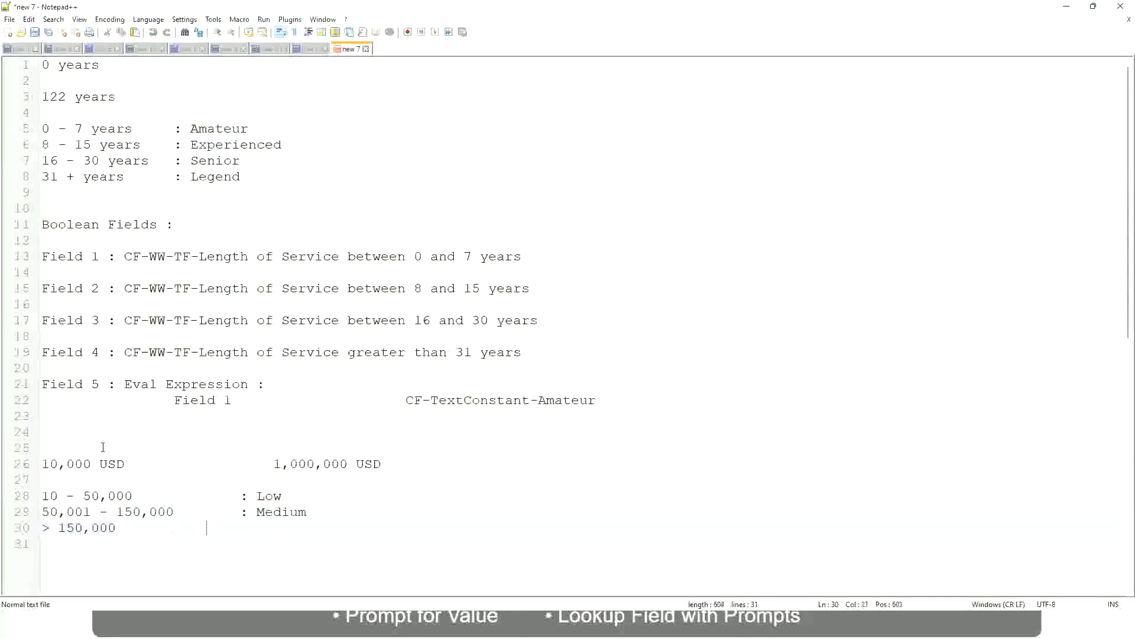
{"action": "key", "text": "Tab"}
{"action": "type", "text": ": High"}
- Review the 10,000 USD to 1,000,000 USD range against the Low, Medium and High bands listed beneath it
{"action": "left_click", "coordinate": [36, 464]}
{"action": "left_click", "coordinate": [36, 464]}
{"action": "left_click", "coordinate": [51, 464]}
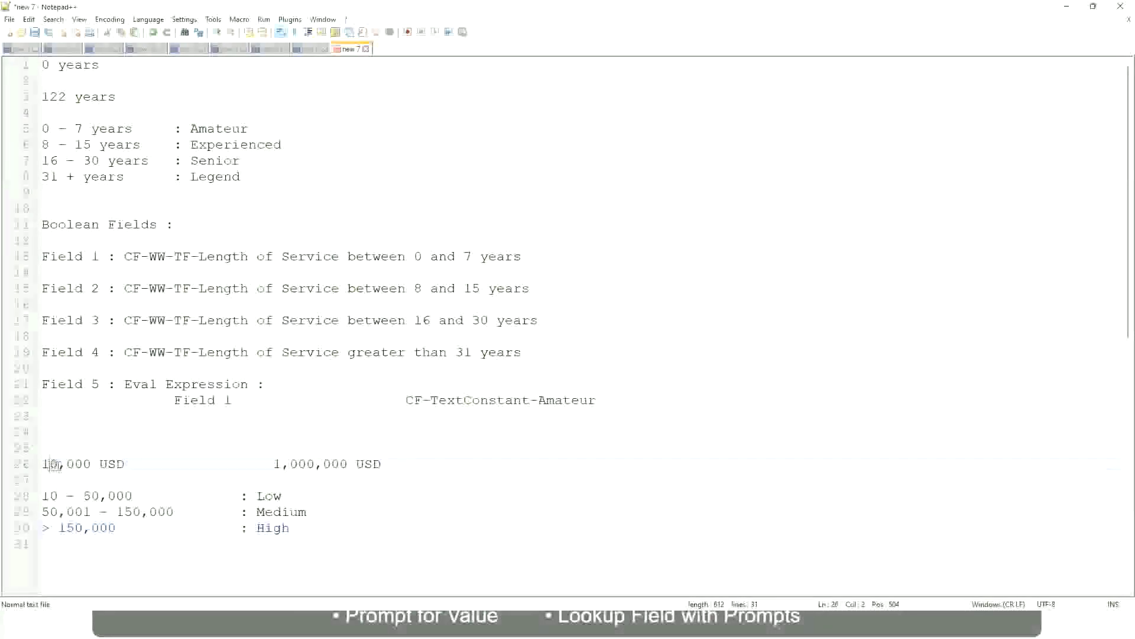
{"action": "double_click", "coordinate": [338, 465]}
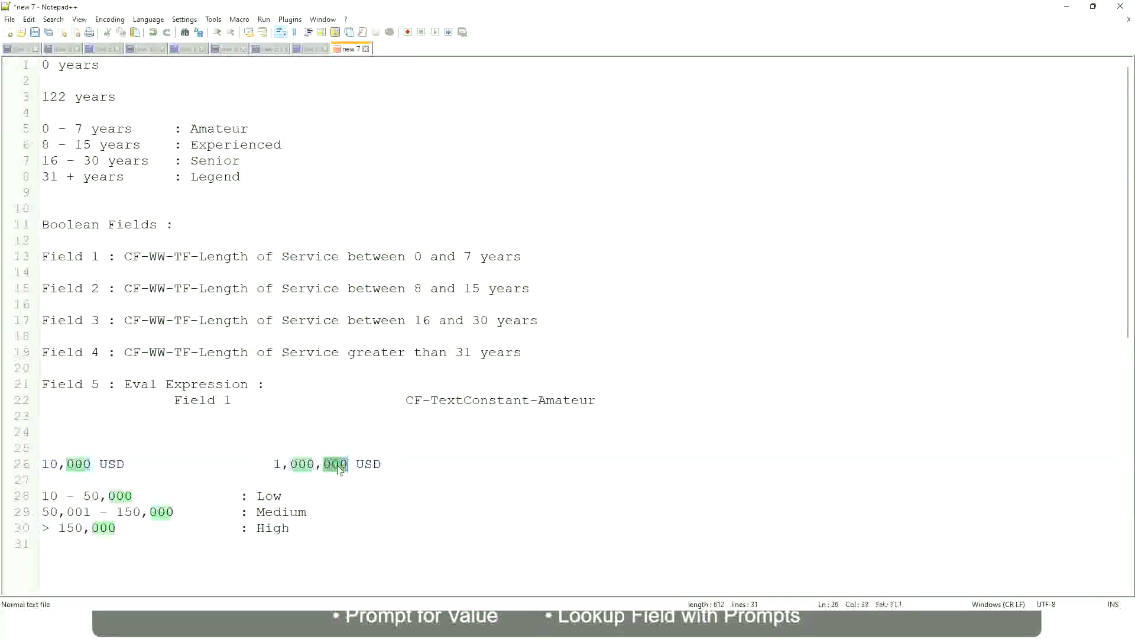
{"action": "left_click", "coordinate": [220, 514]}
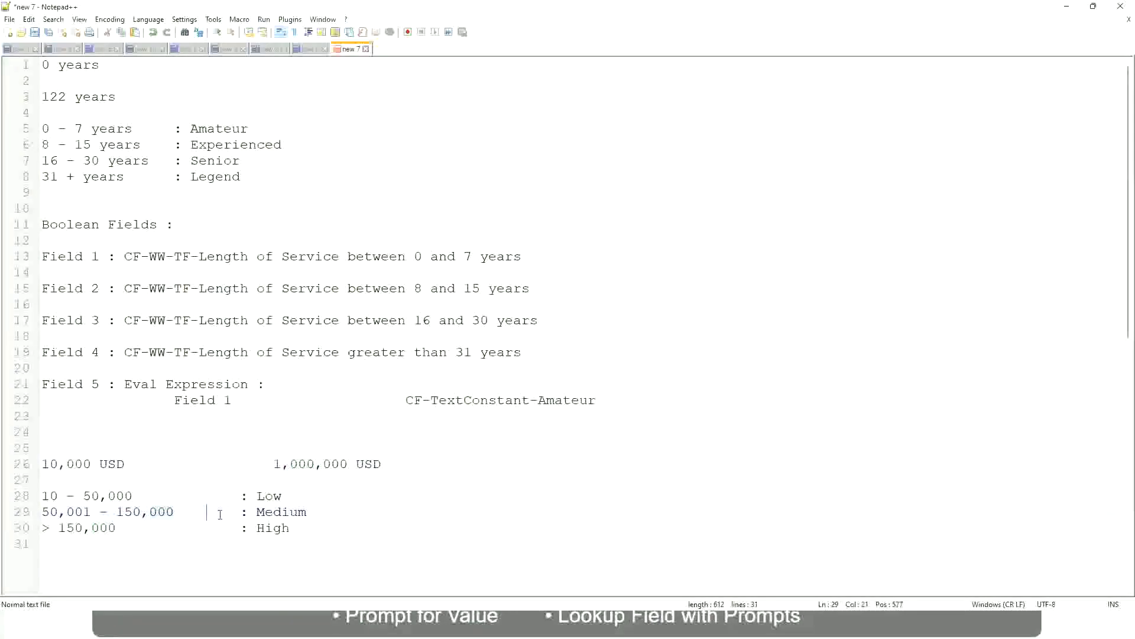
{"action": "left_click", "coordinate": [36, 463]}
{"action": "left_click", "coordinate": [351, 468]}
{"action": "left_click", "coordinate": [273, 496]}
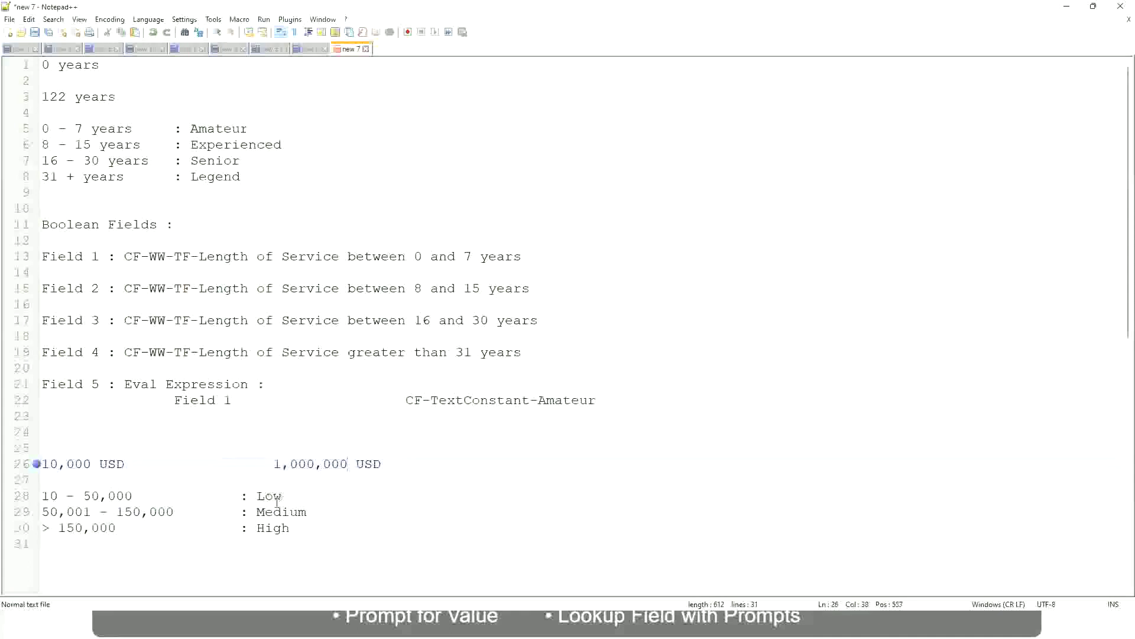
{"action": "left_click", "coordinate": [273, 531]}
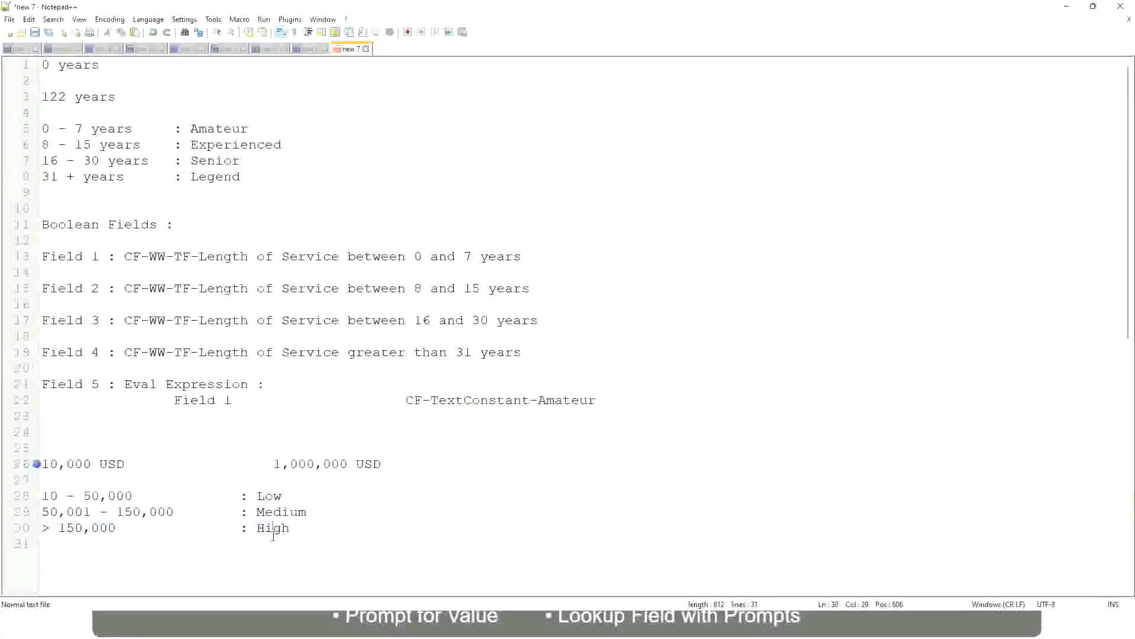
{"action": "left_click", "coordinate": [137, 481]}
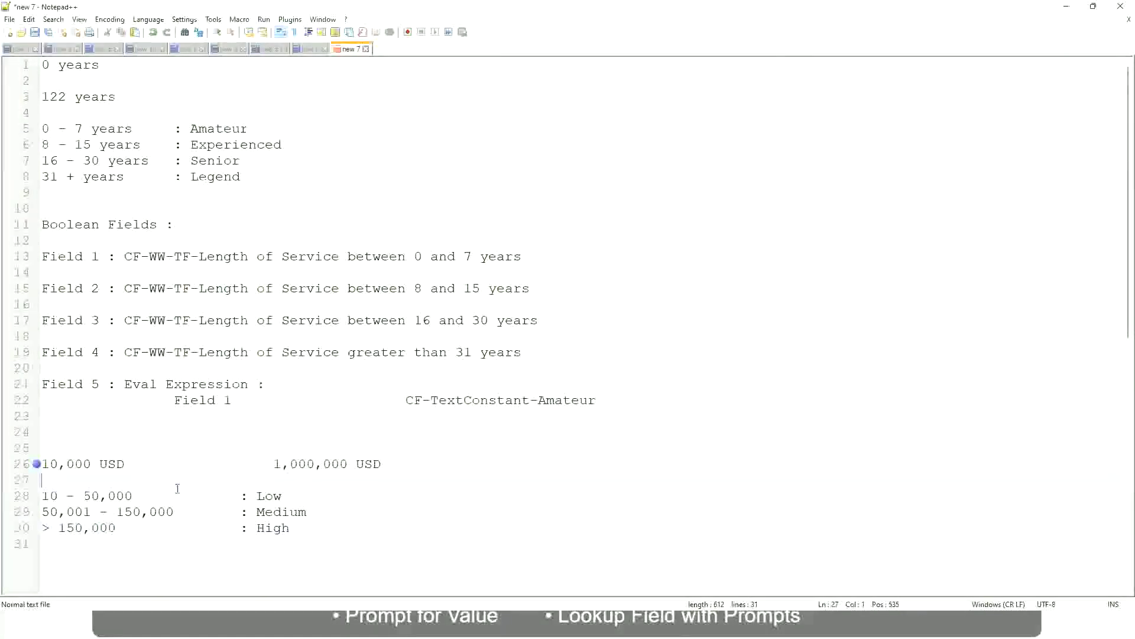
{"action": "left_click", "coordinate": [291, 526]}
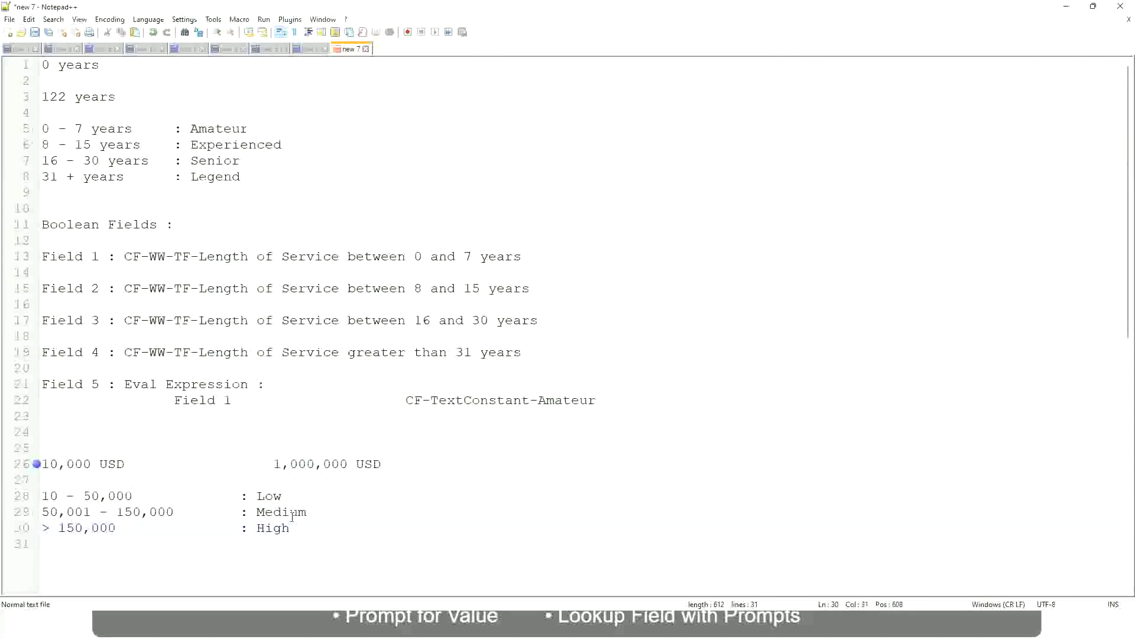